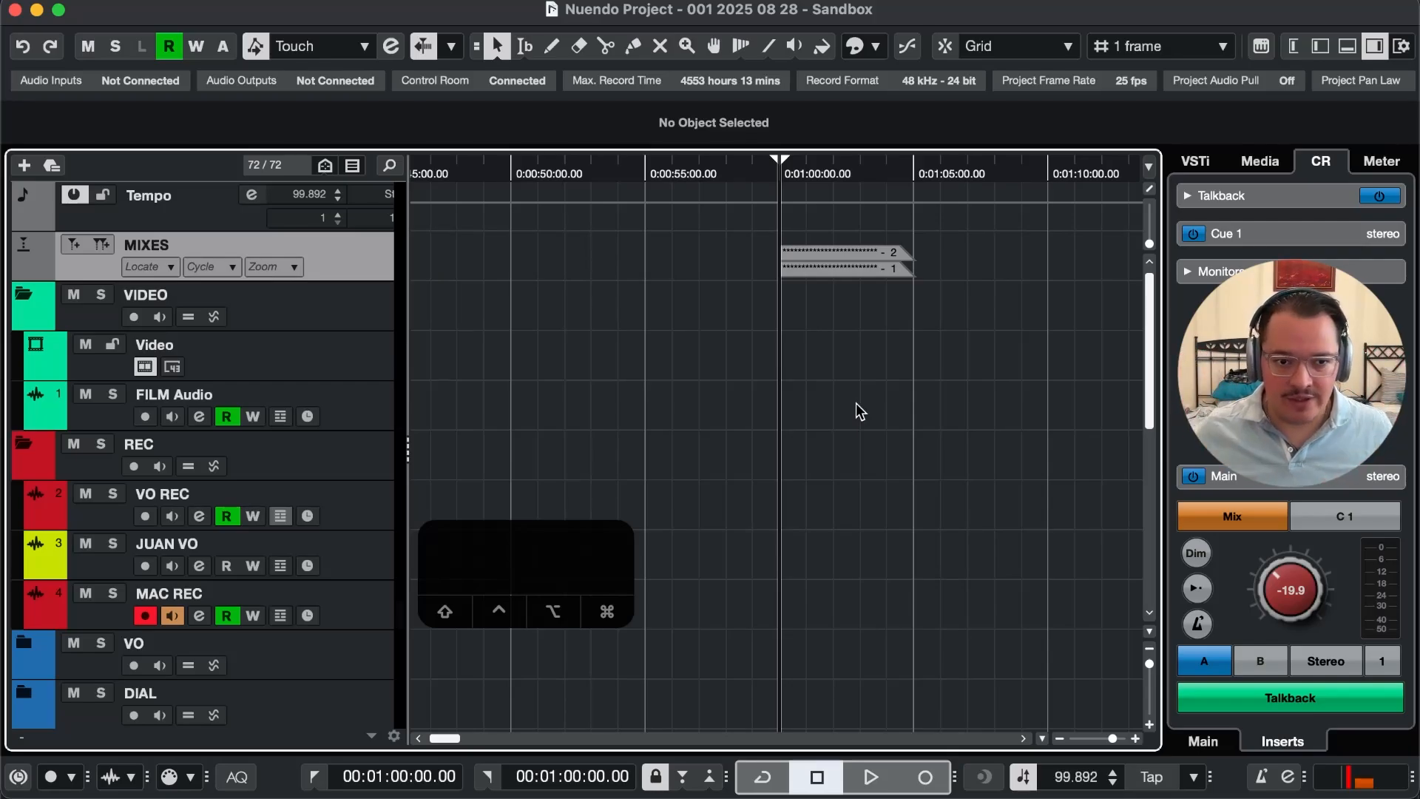
Open the mixer and bring up the Source-Nexus I/O plug-in inserted on the MAC input channel.
click(344, 616)
key(super+equal)
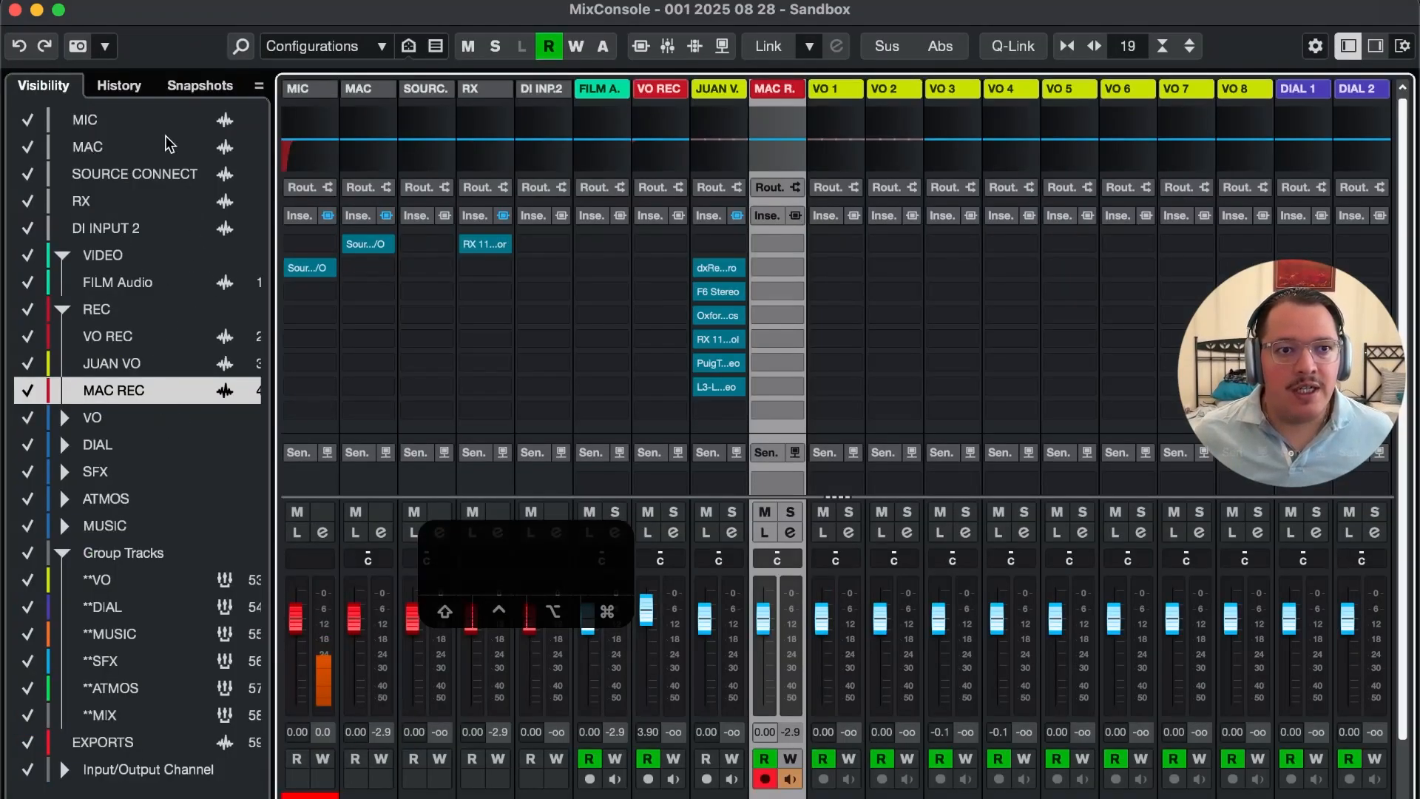
click(103, 148)
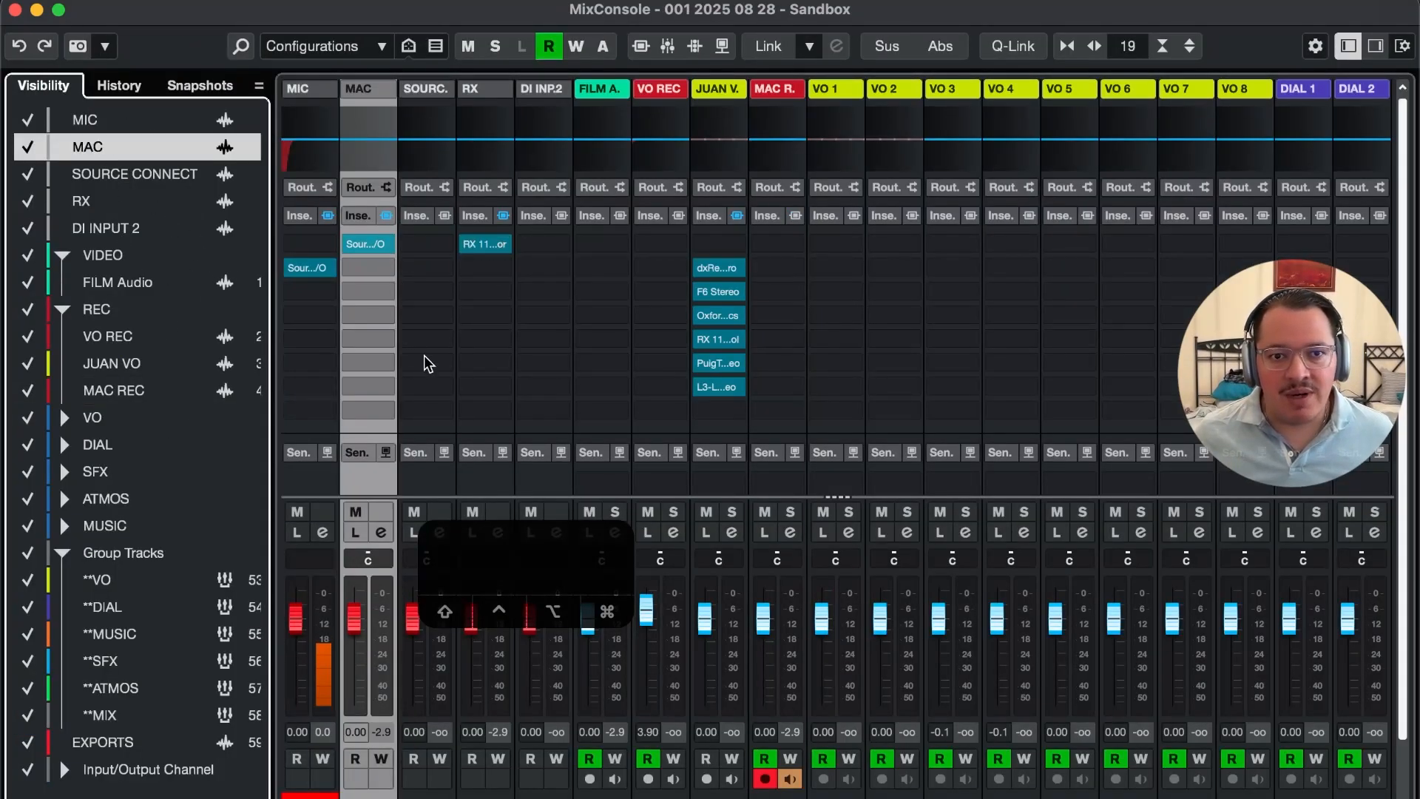
click(370, 245)
drag(684, 218, 754, 246)
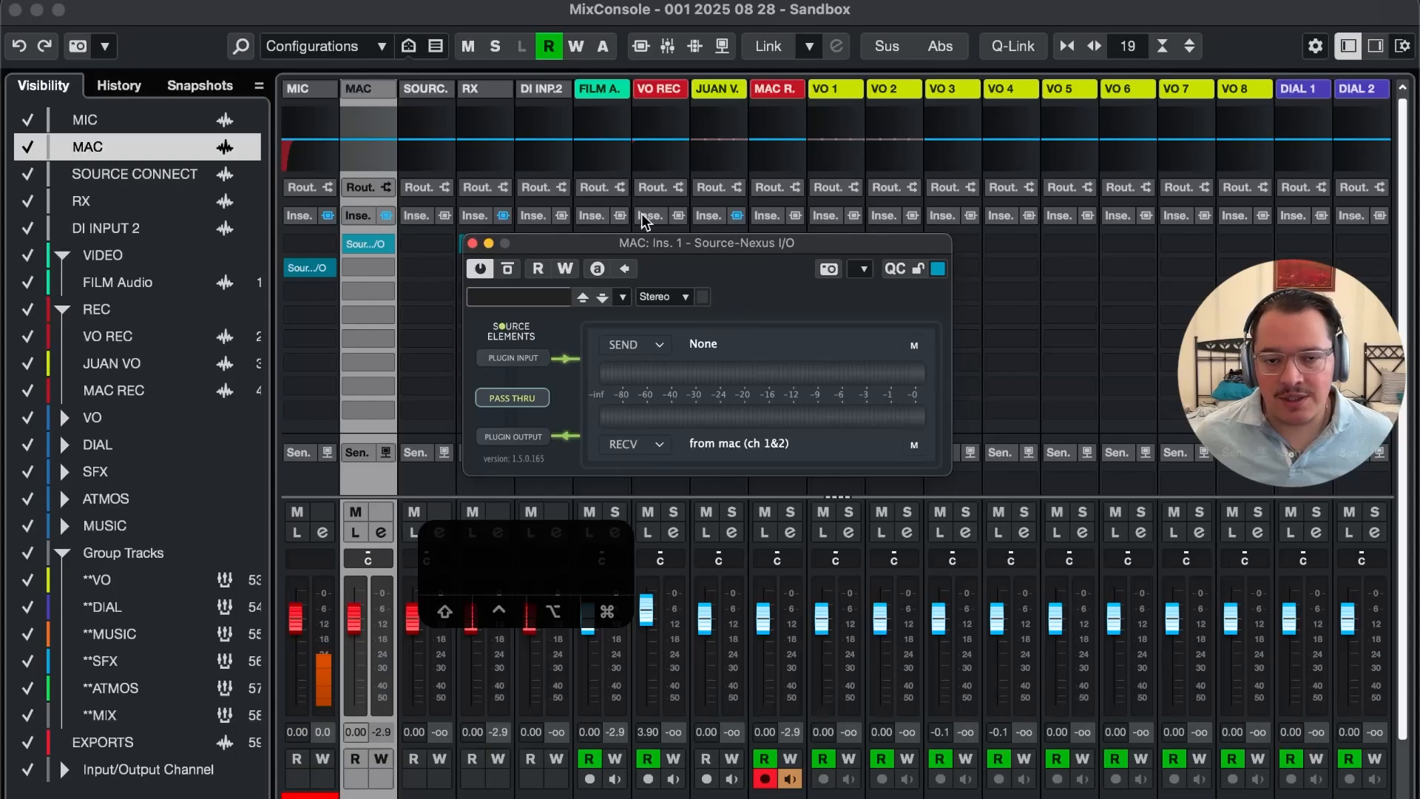
Inspect the devices and channel pair offered as the plug-in's receive source, keeping from mac channels 1 & 2.
click(661, 443)
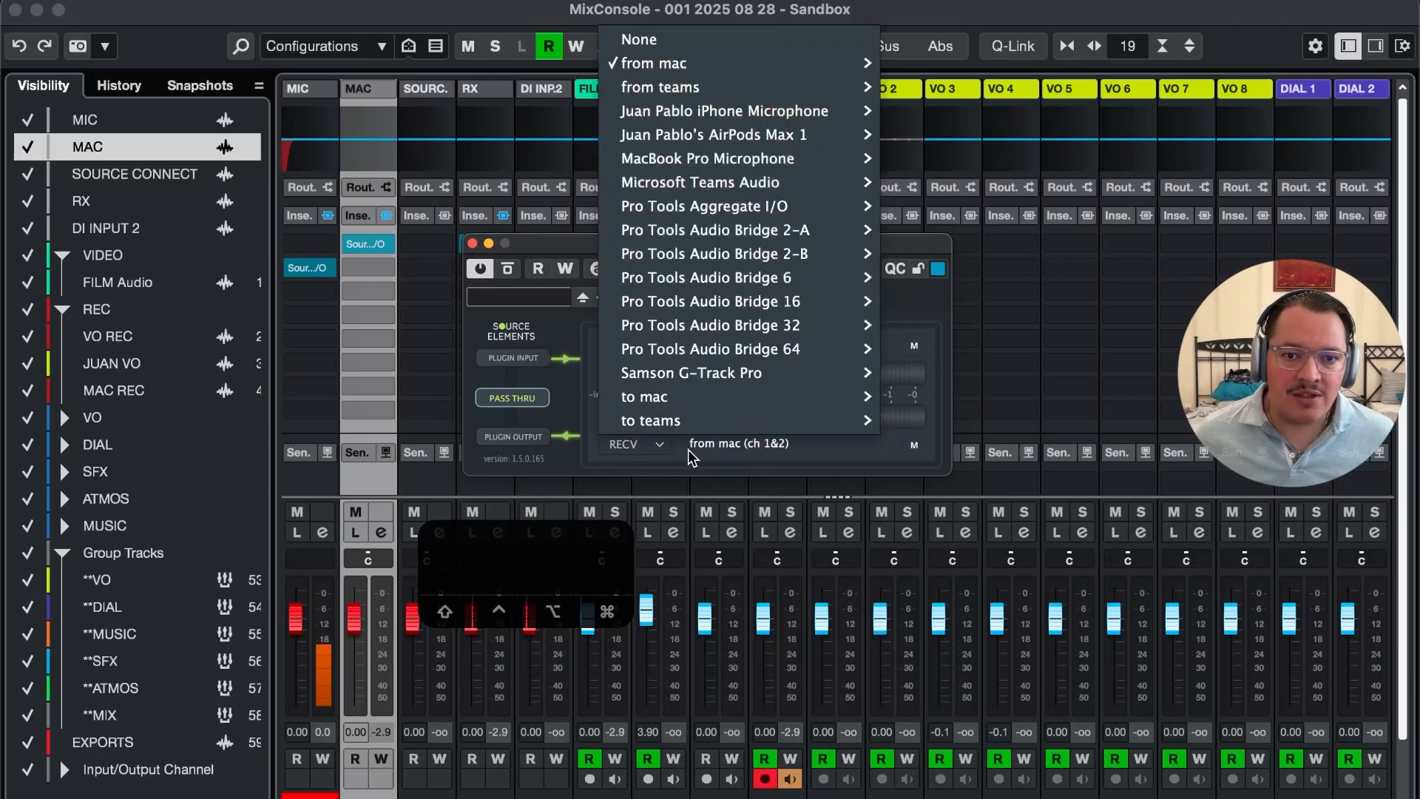
mouse_move(710, 418)
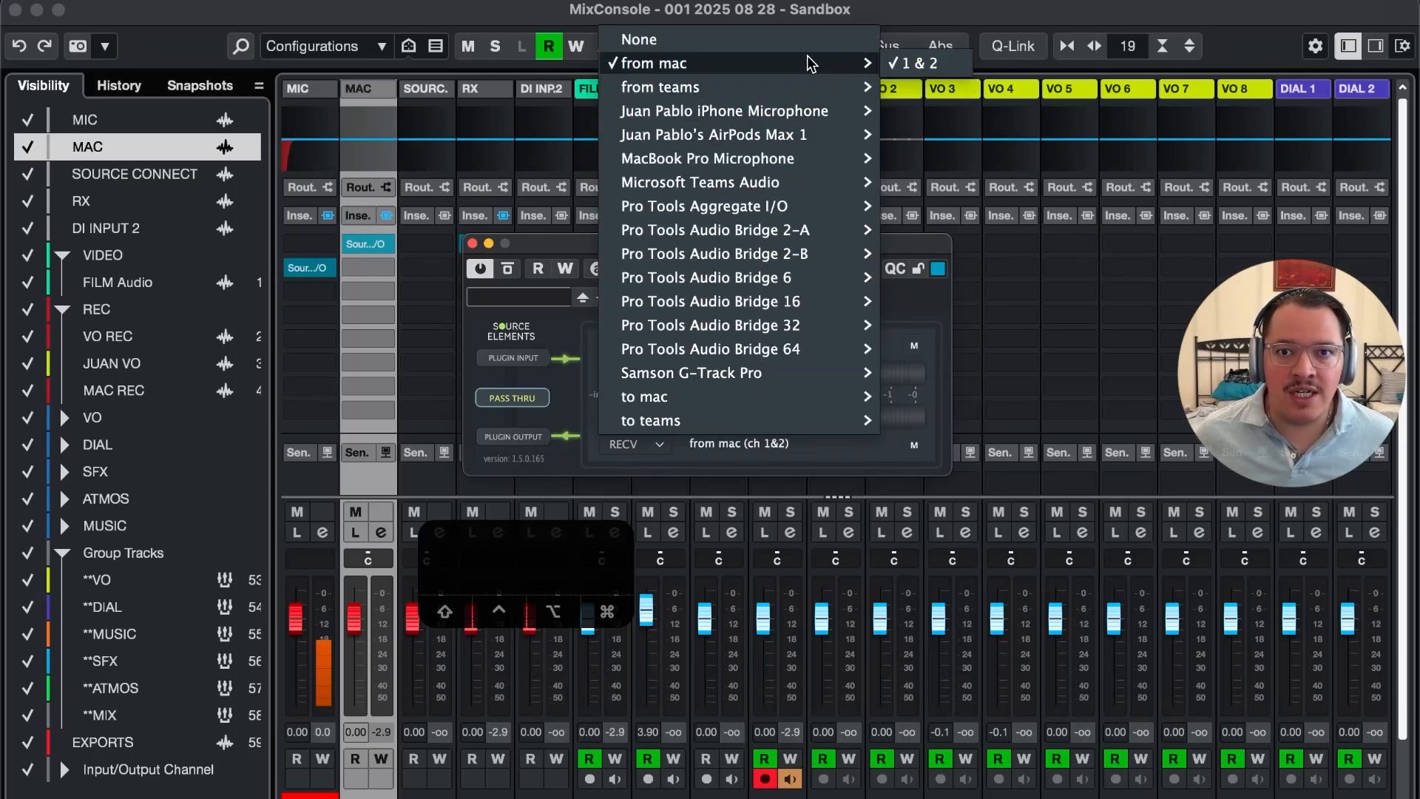
click(587, 250)
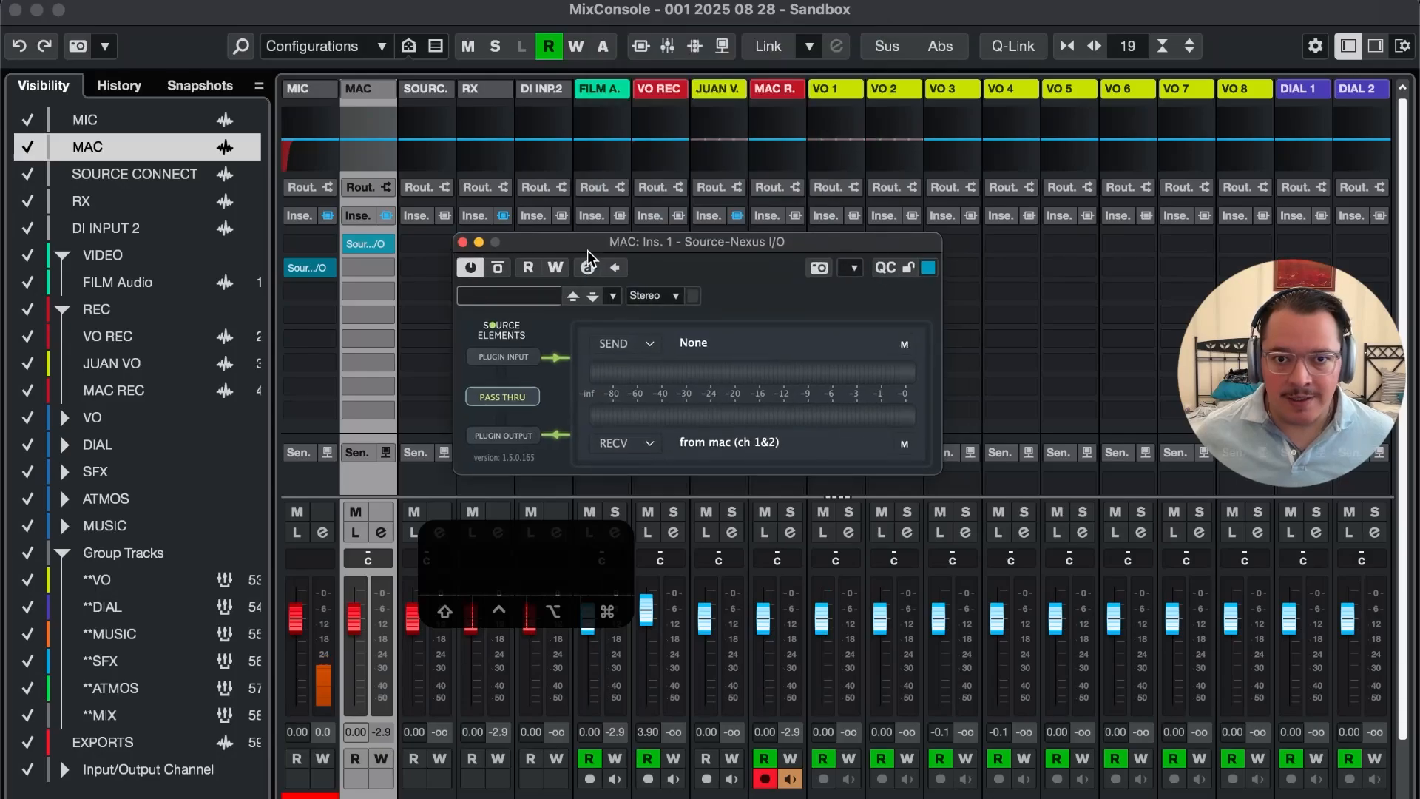
Search for "sourc" in the application launcher and open the Source-Nexus Control Panel above the mixer.
key(ctrl+alt+space)
text(sourc)
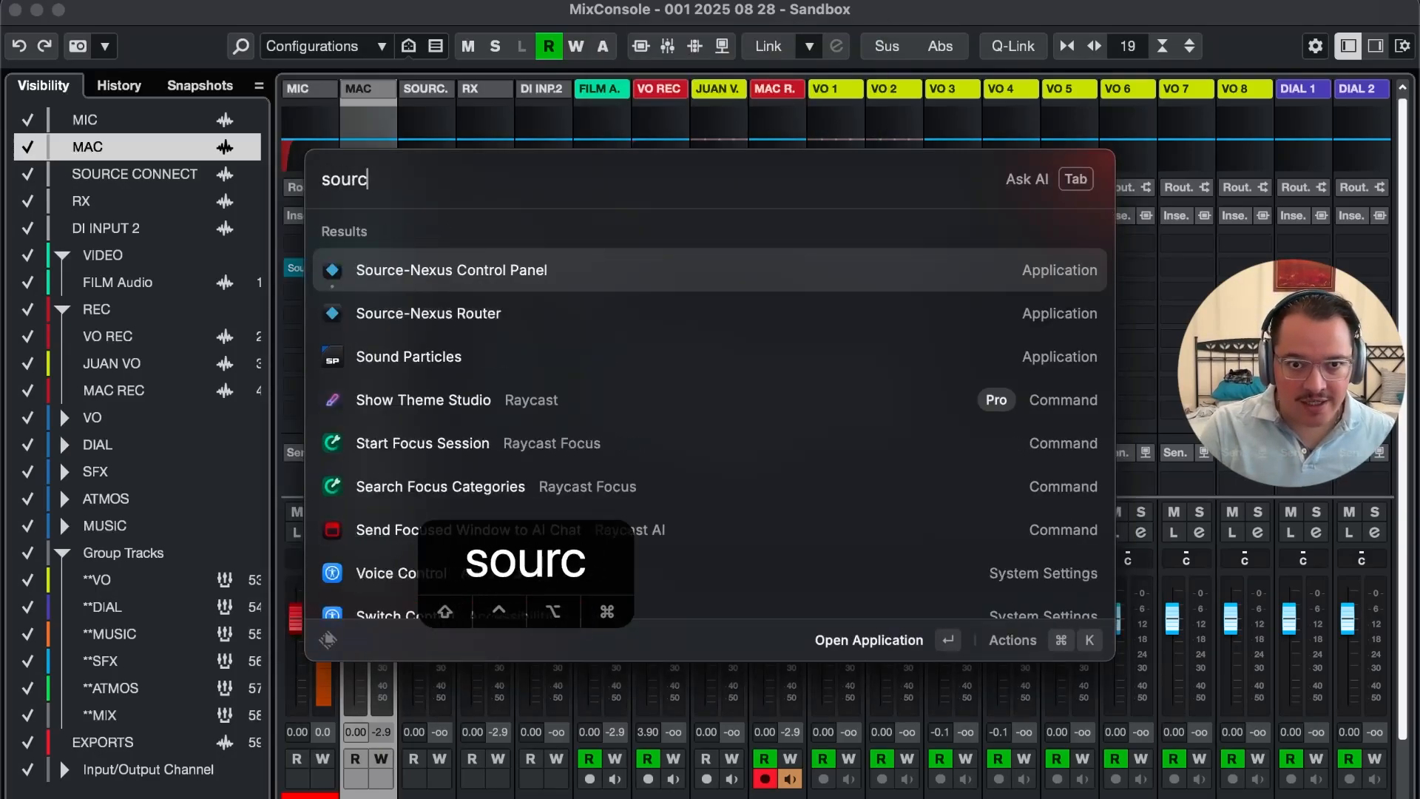
key(Return)
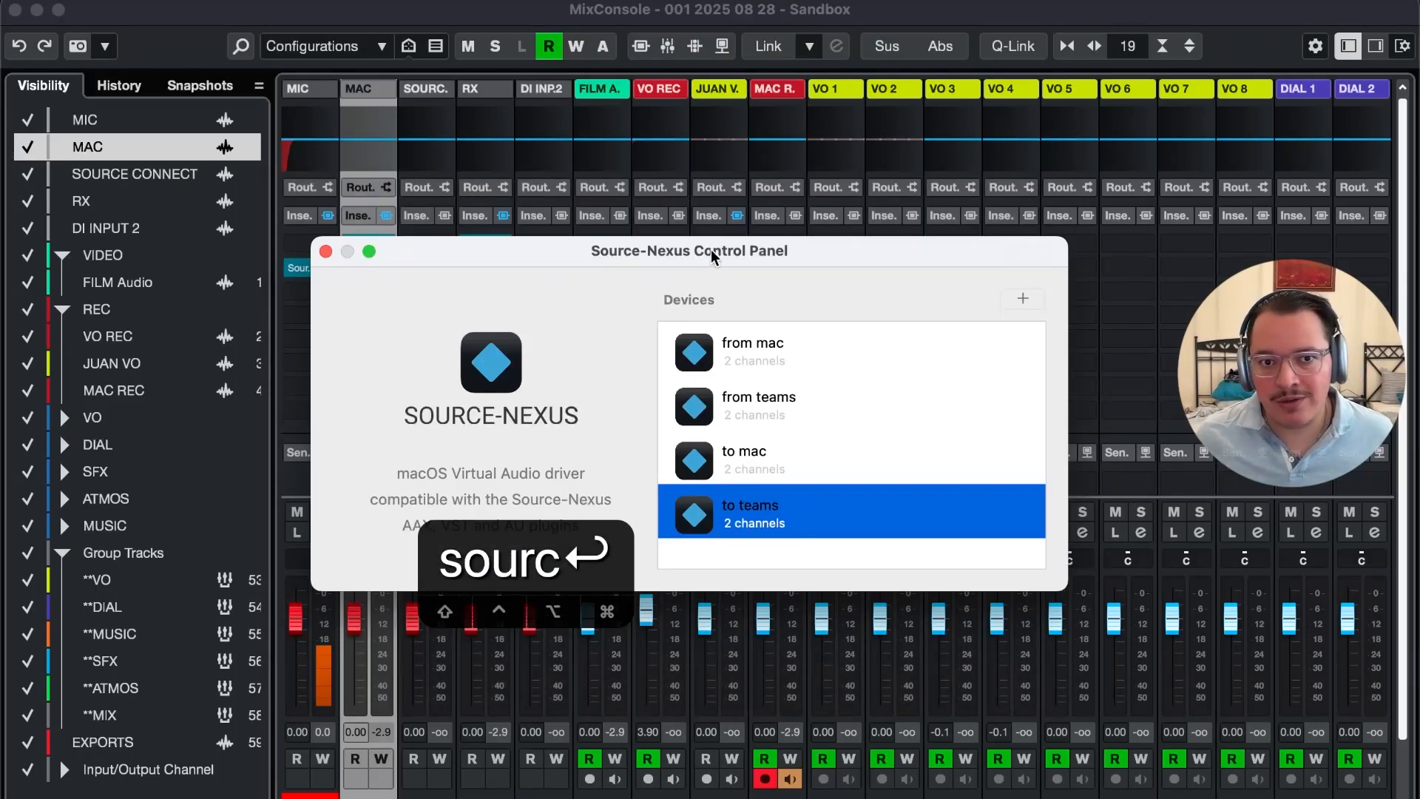
drag(712, 250, 707, 128)
Review the from mac, from teams, to mac and to teams virtual devices, and close the Source-Nexus Control Panel.
click(828, 330)
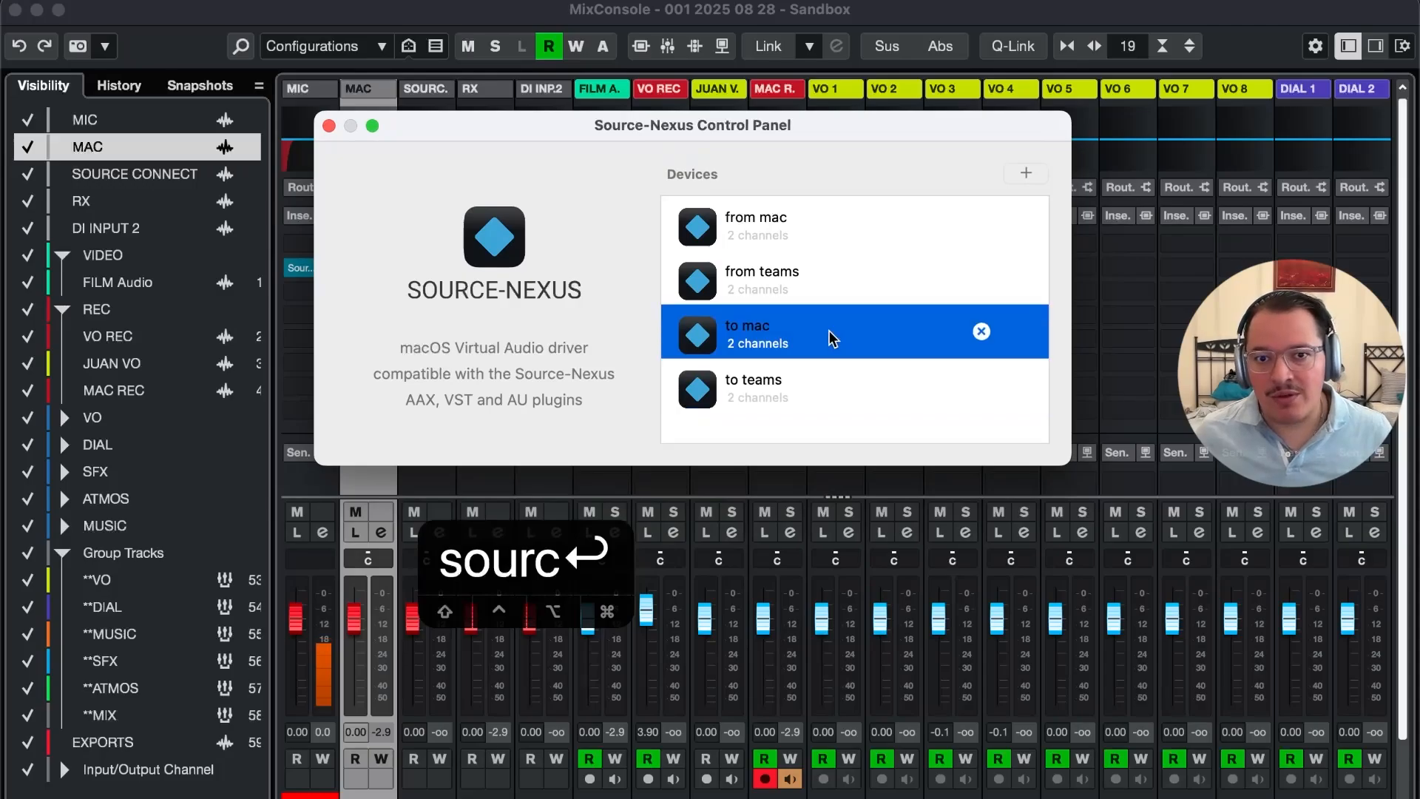
click(836, 262)
click(883, 246)
click(832, 279)
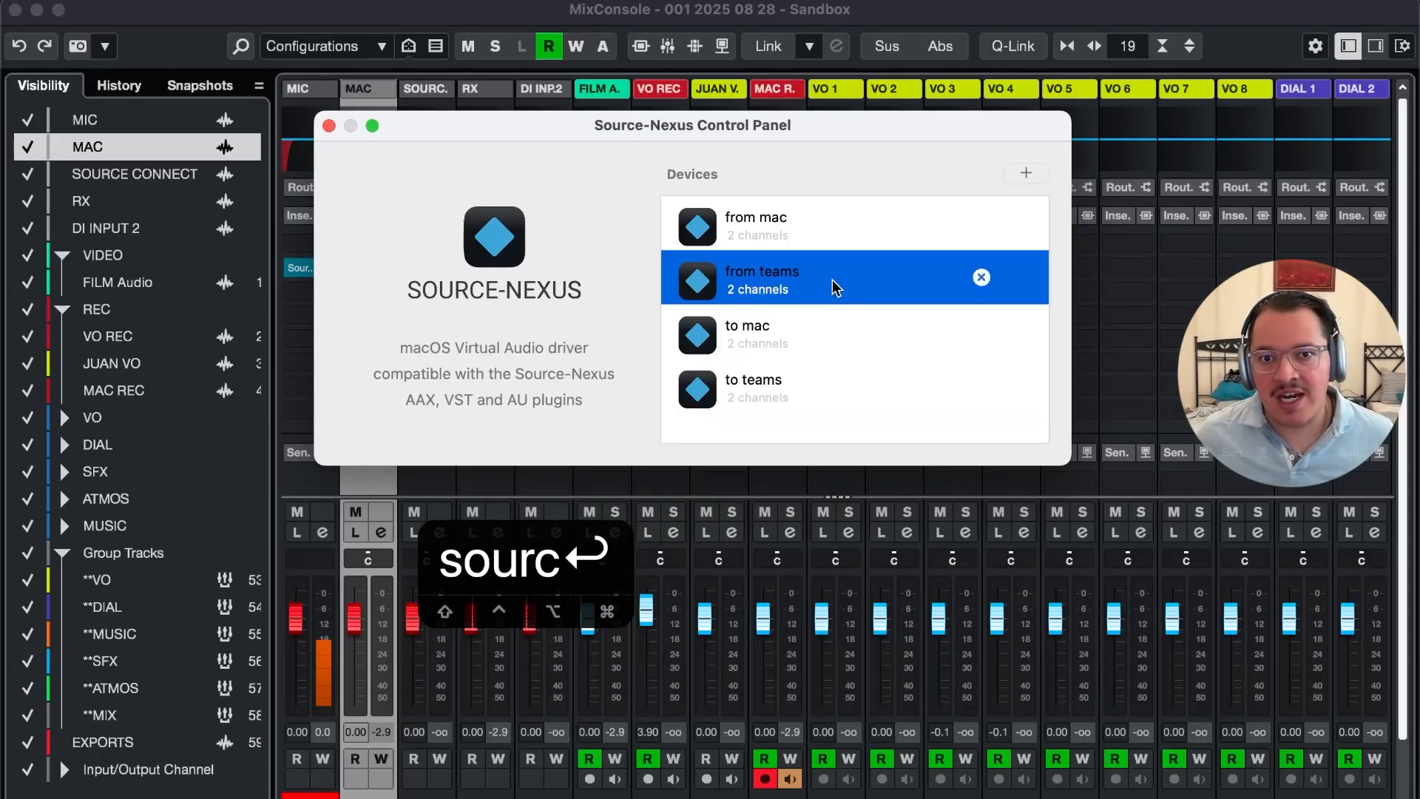
click(785, 327)
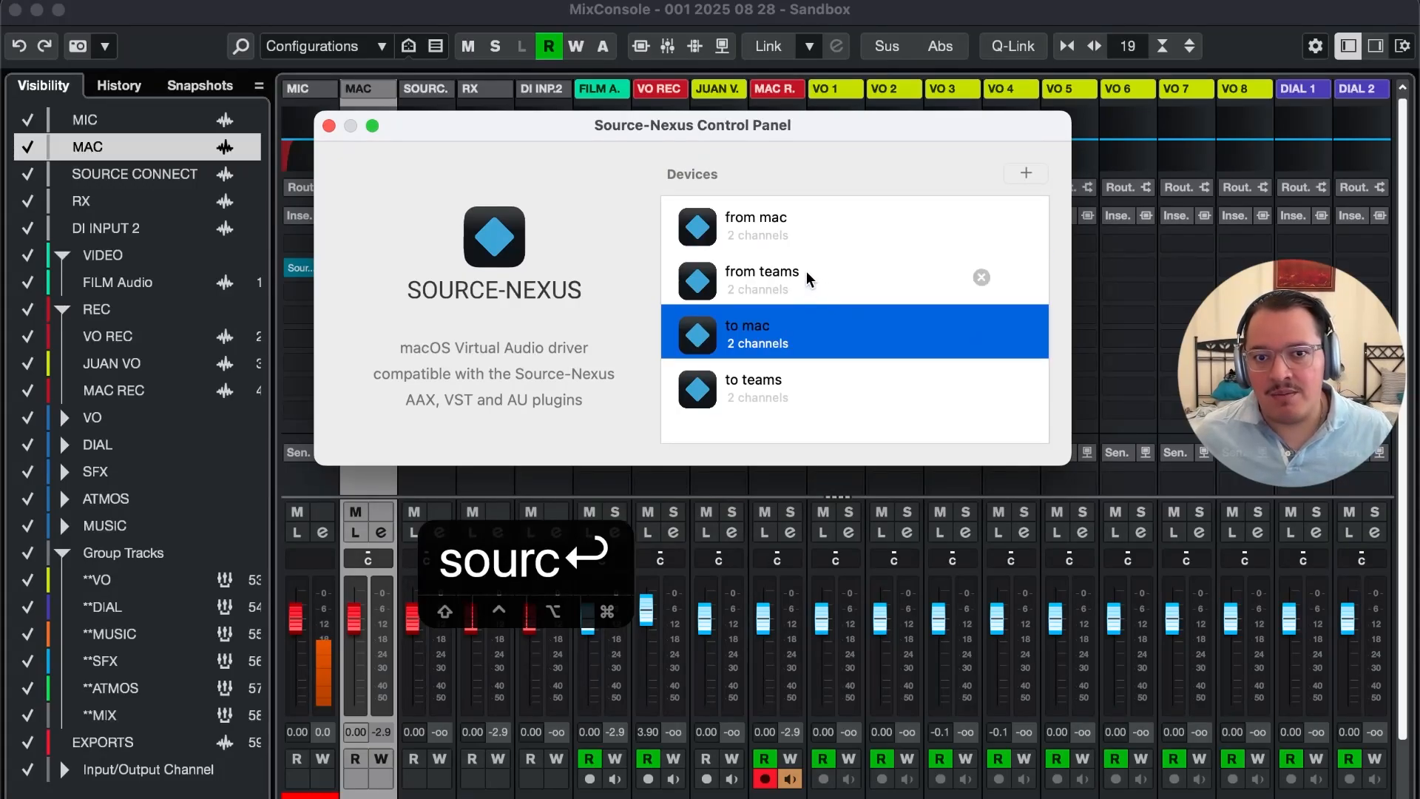
click(806, 273)
click(797, 326)
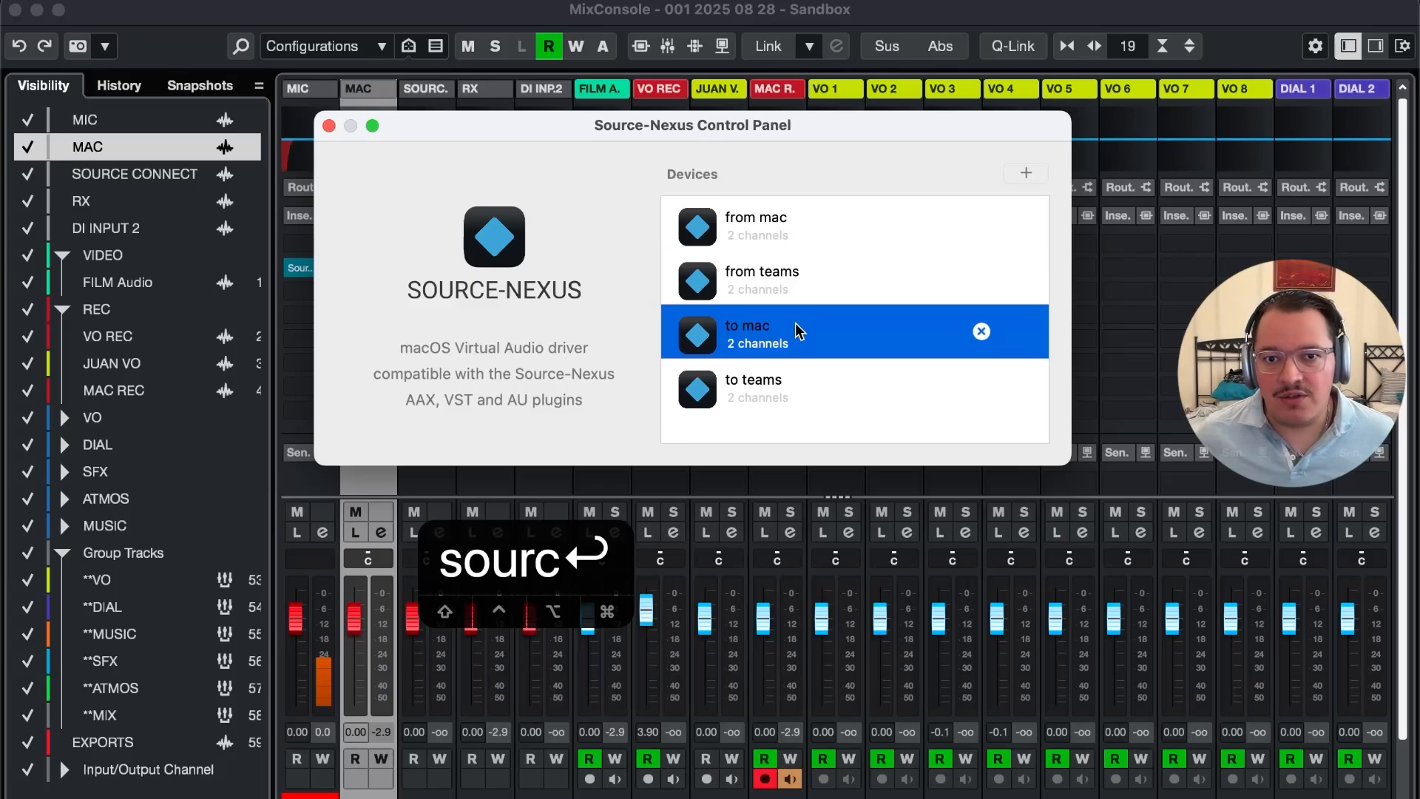
click(801, 299)
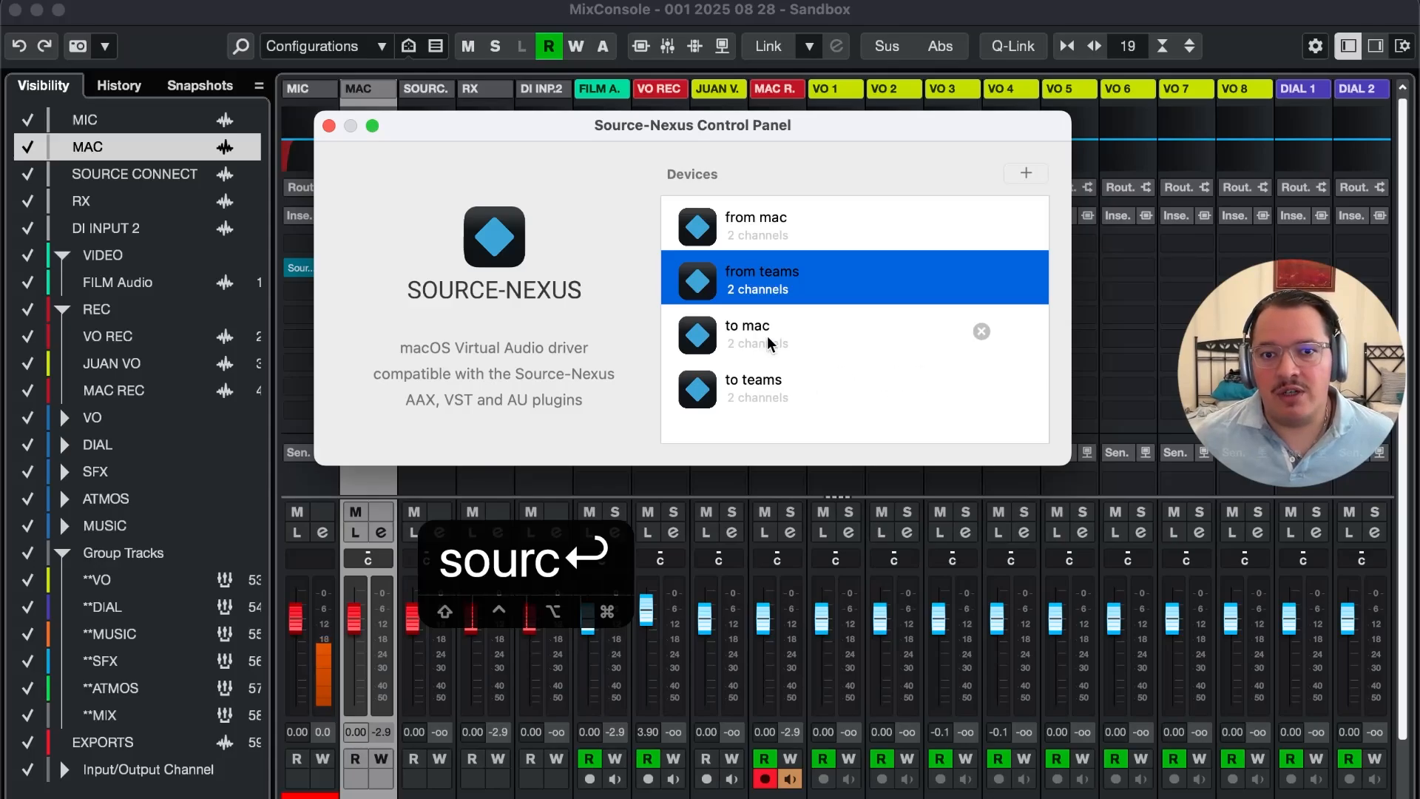
click(802, 333)
click(773, 238)
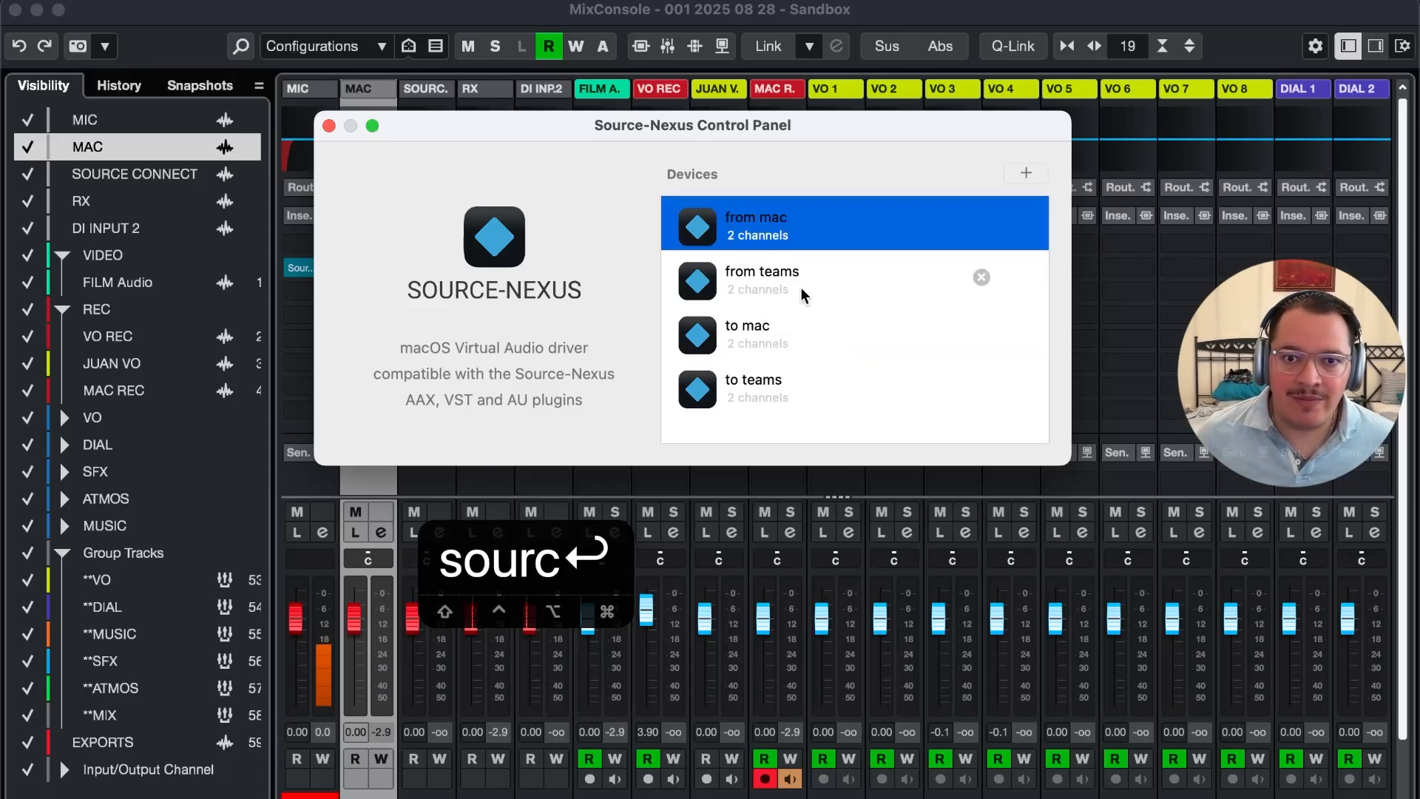
click(783, 386)
click(777, 296)
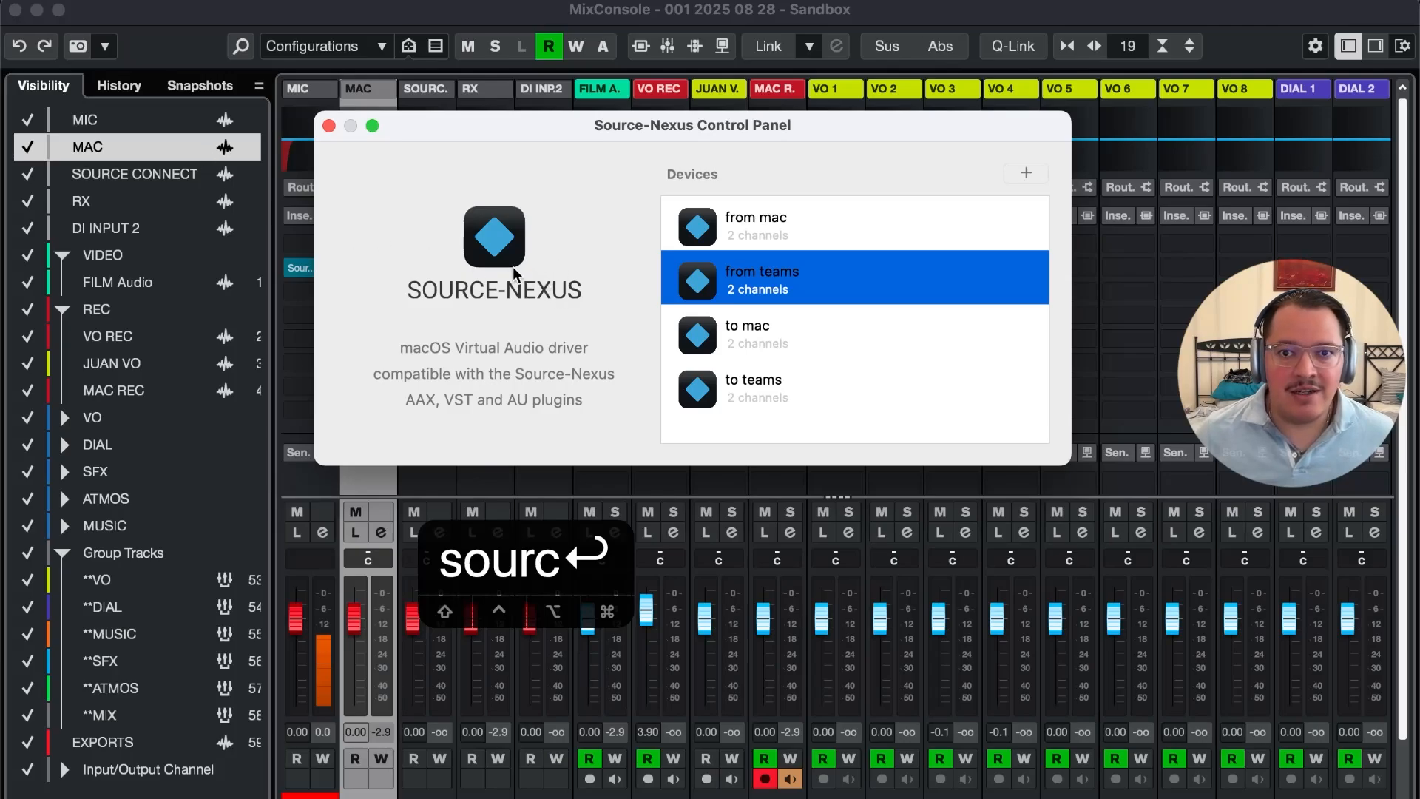
click(777, 388)
click(833, 273)
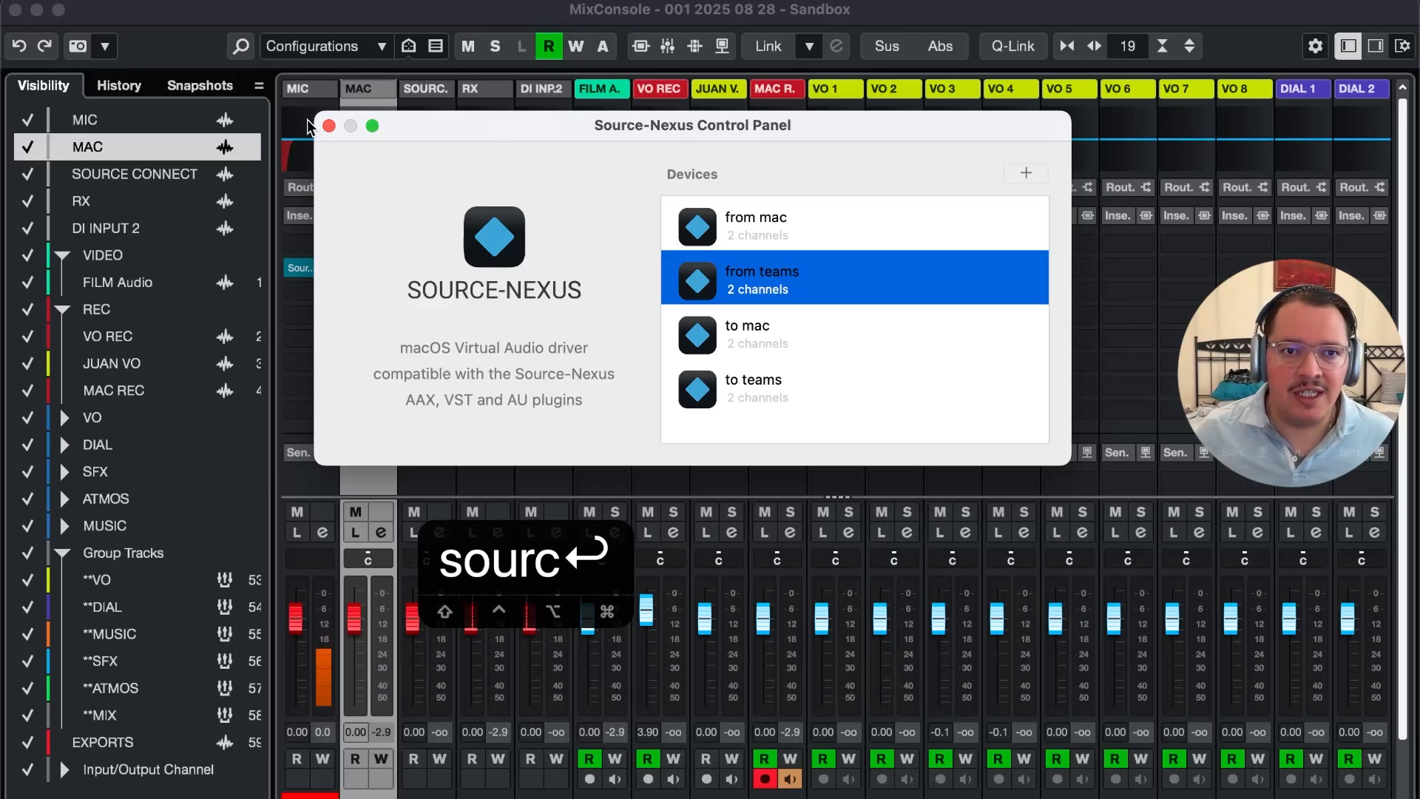
click(329, 126)
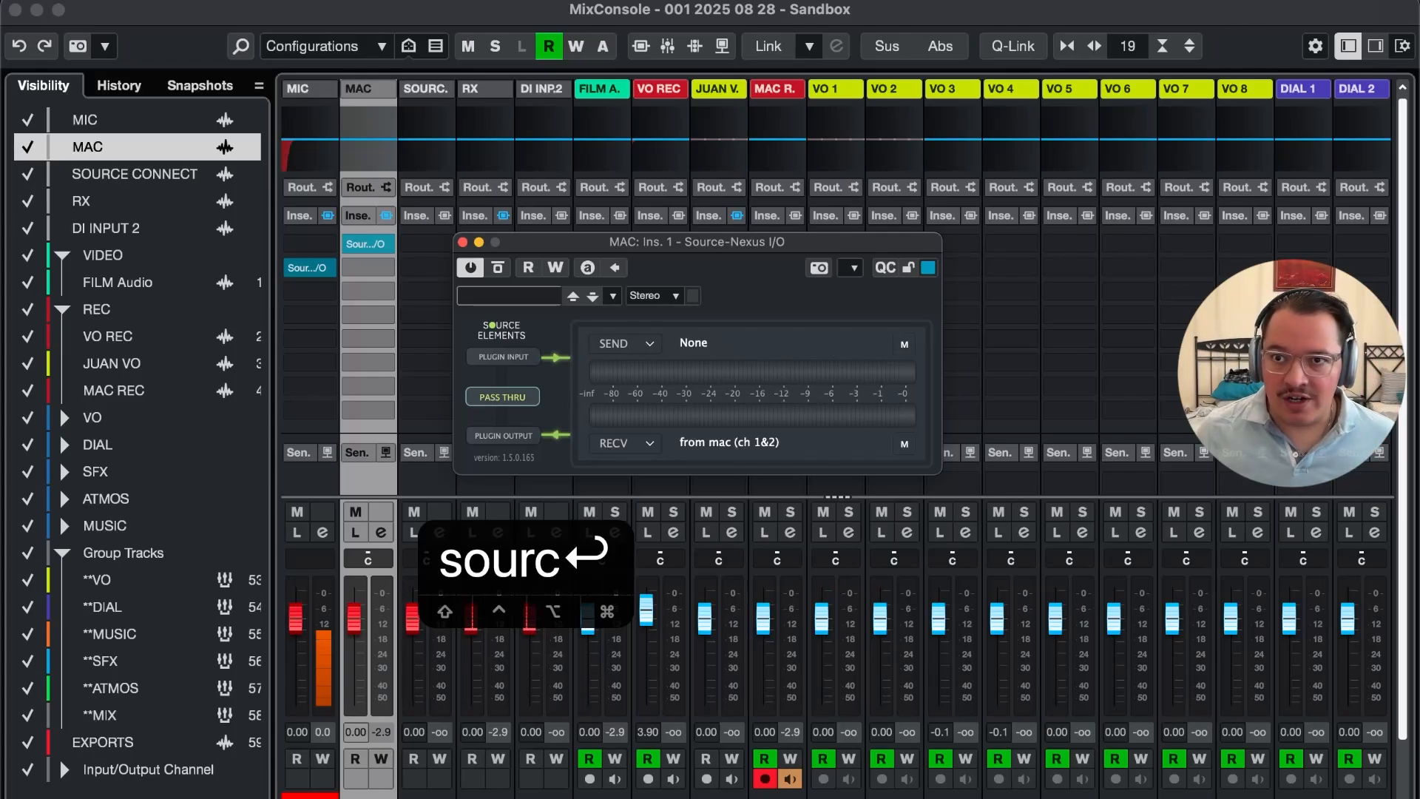
Check the Mac's sound output device list, and close the plug-in and mixer windows to return to the project.
click(1217, 1)
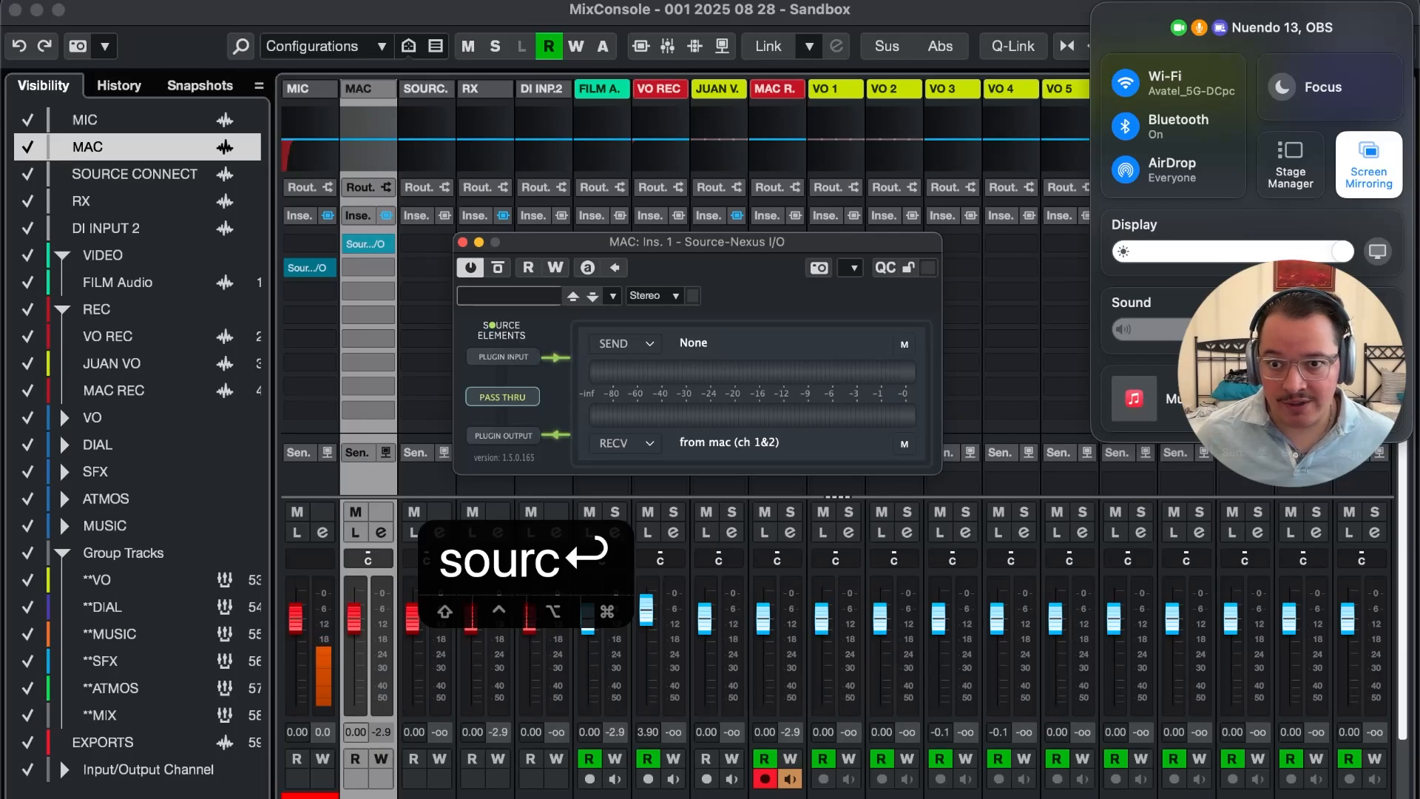
click(1377, 330)
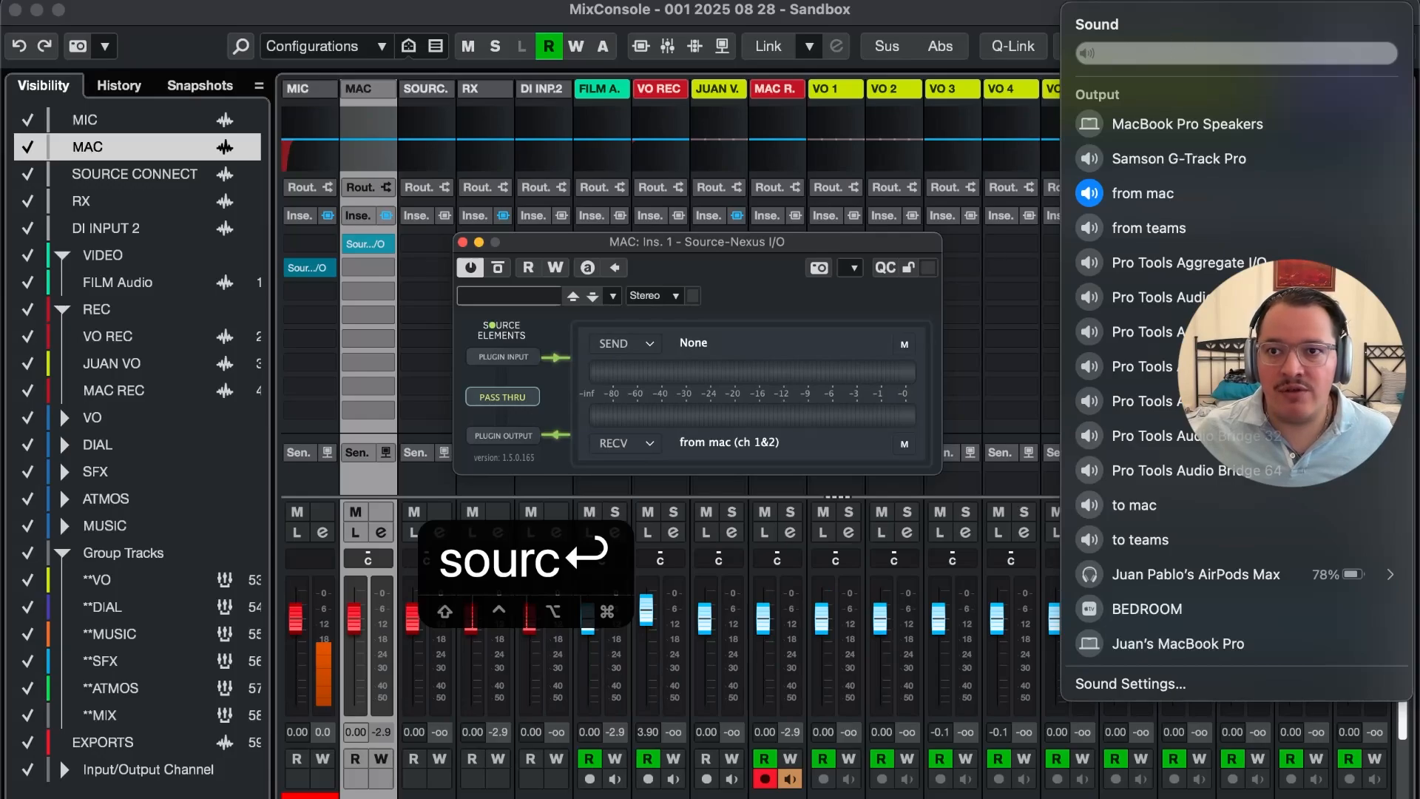
click(1204, 3)
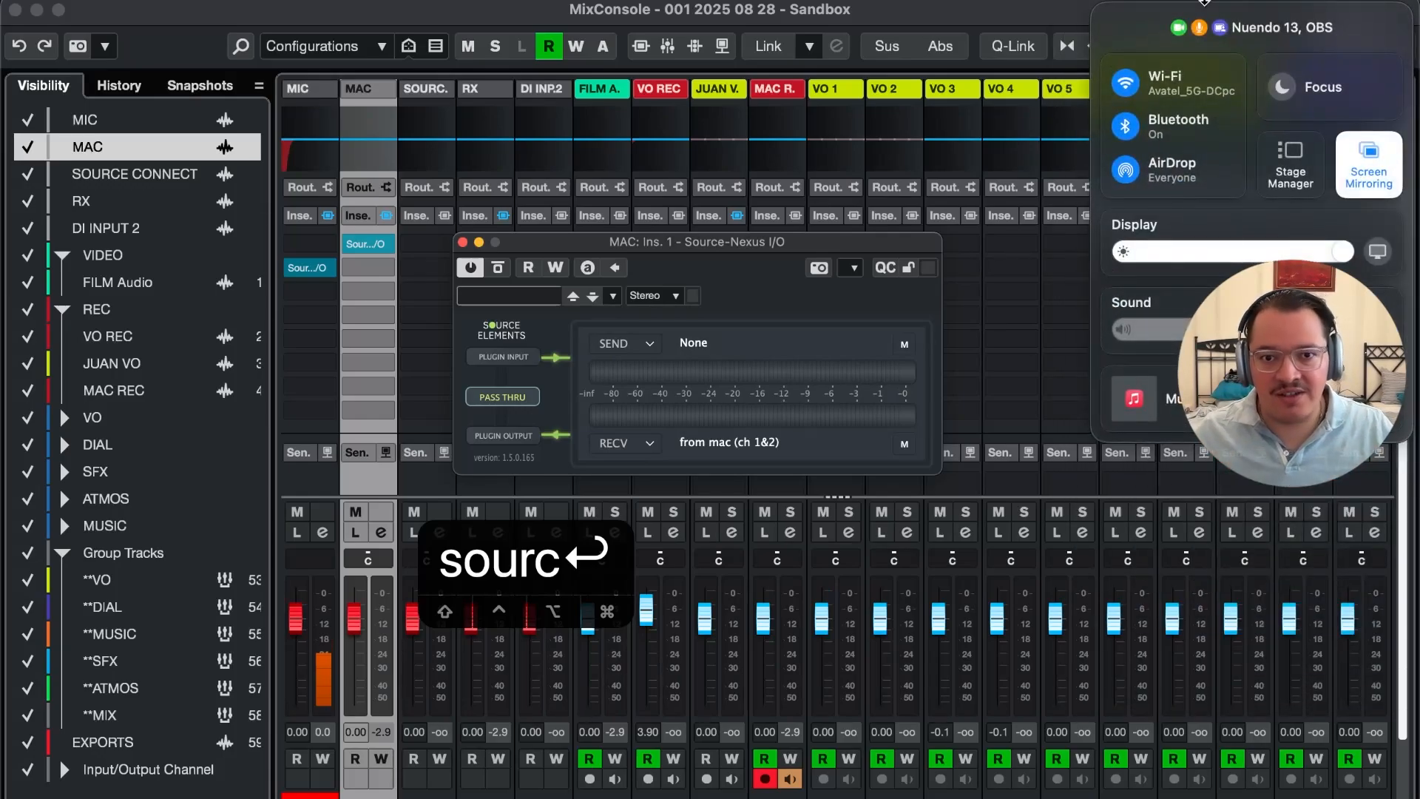
click(1231, 2)
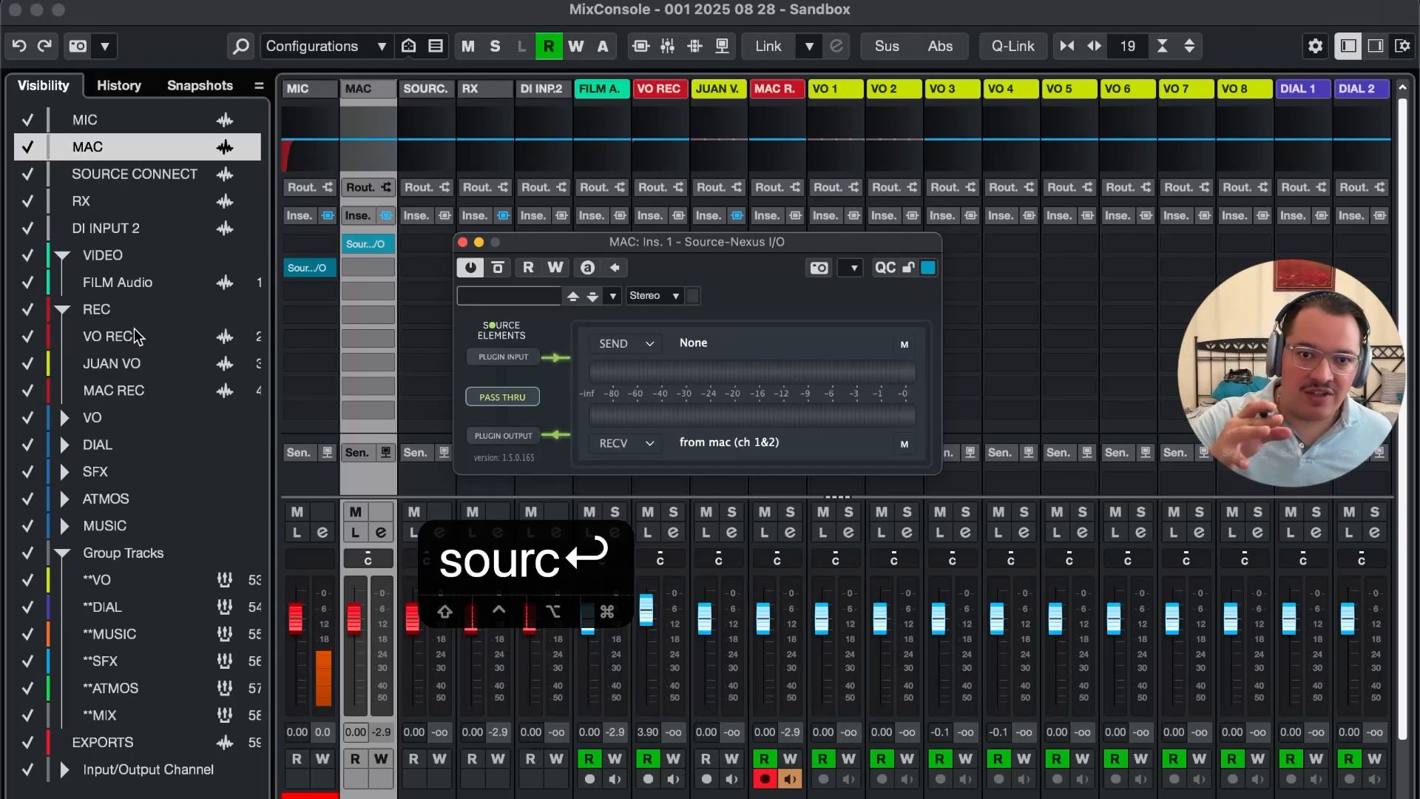
click(463, 242)
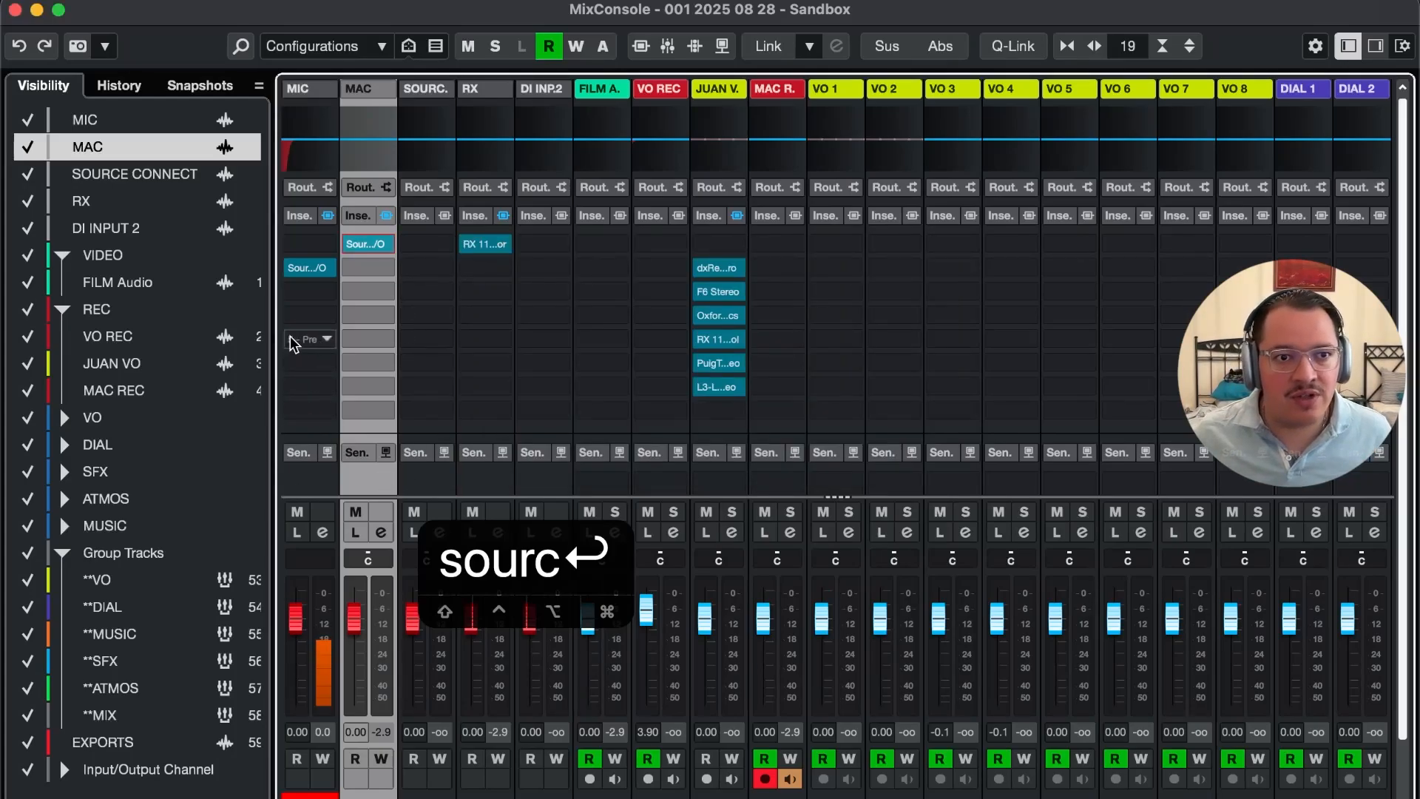
key(super+w)
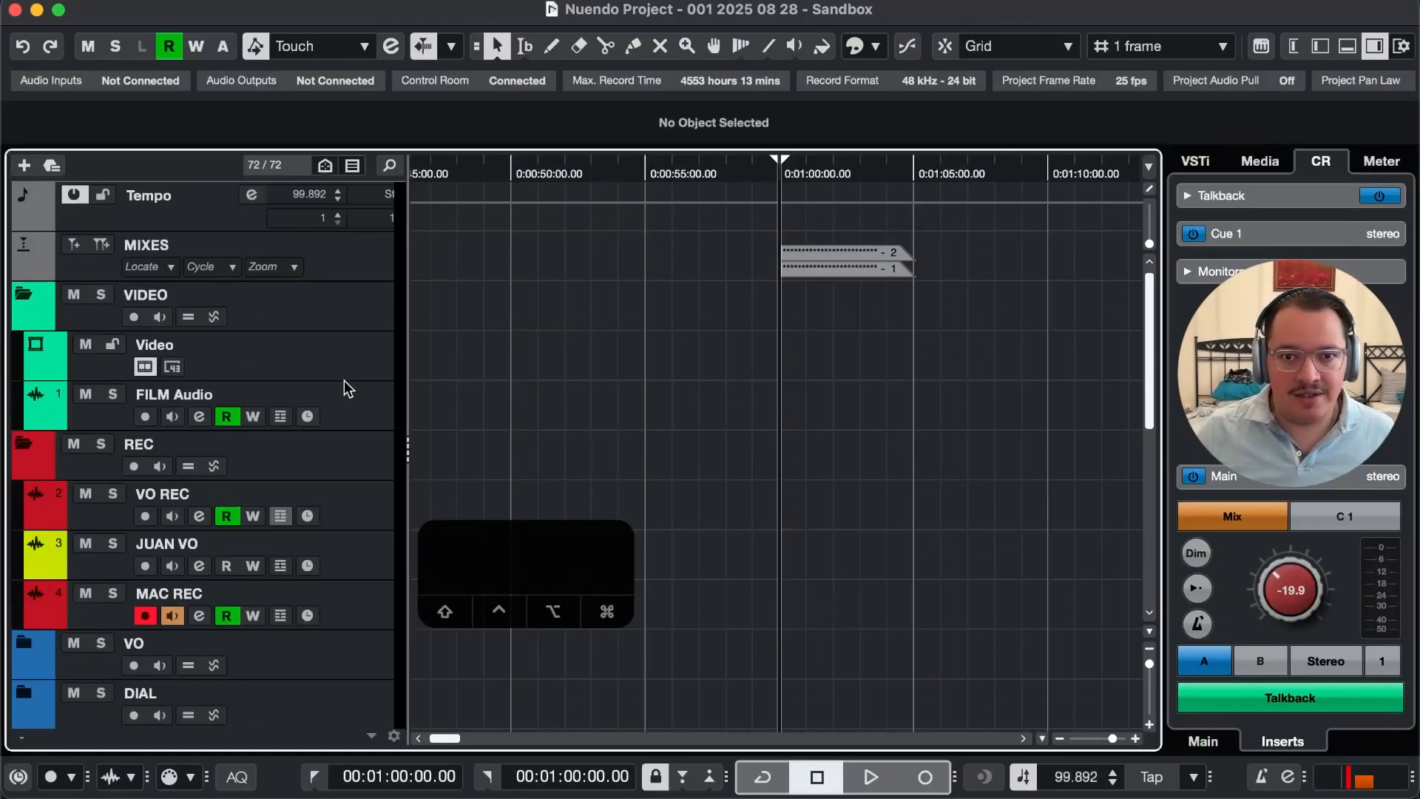
Record a test take of about 11 seconds on the MAC REC track from 00:01:00:00 and delete the recorded clip.
click(341, 593)
key(t)
key(t)
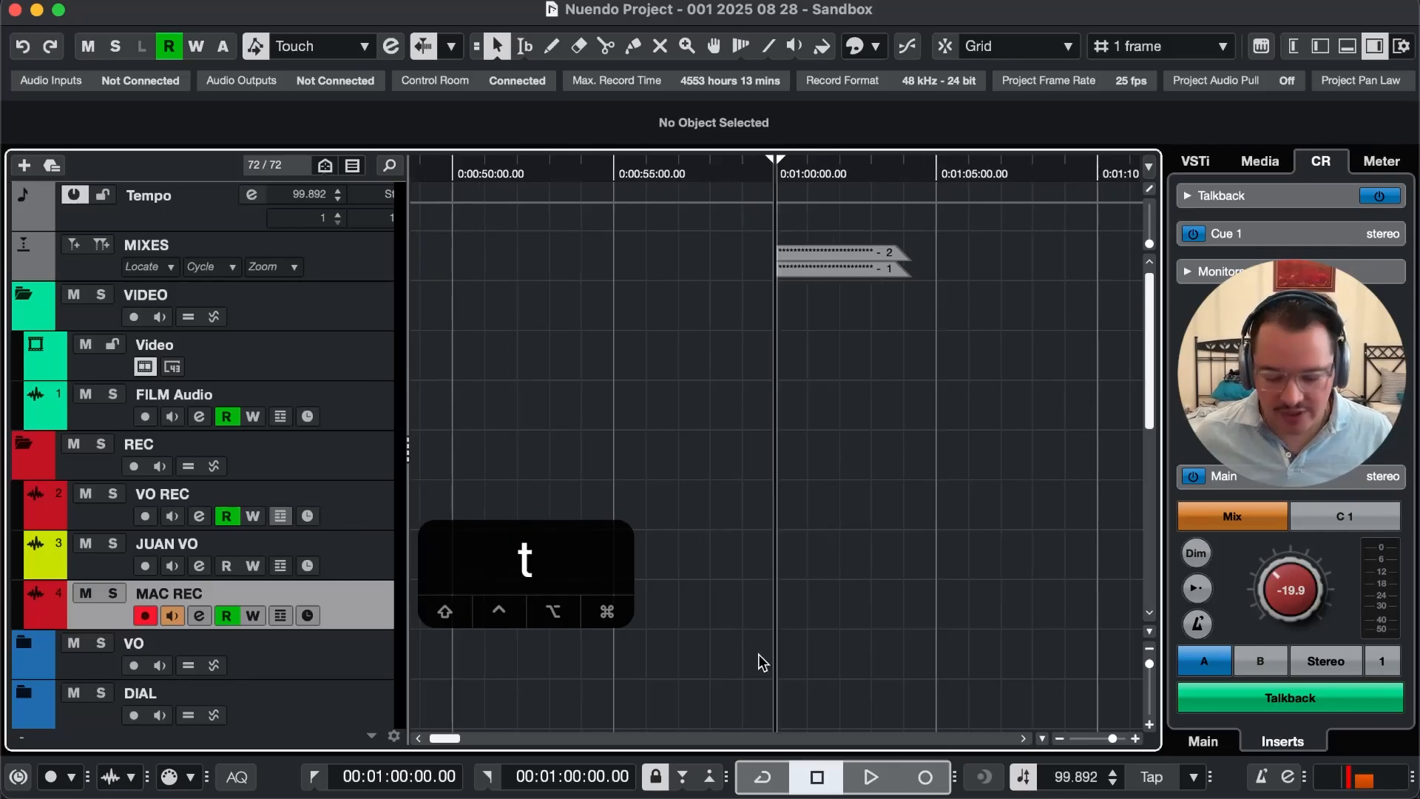
key(3)
key(t)
key(t)
key(t)
key(t)
key(t)
key(t)
key(t)
key(t)
key(t)
key(t)
key(t)
key(t)
key(t)
key(t)
key(t)
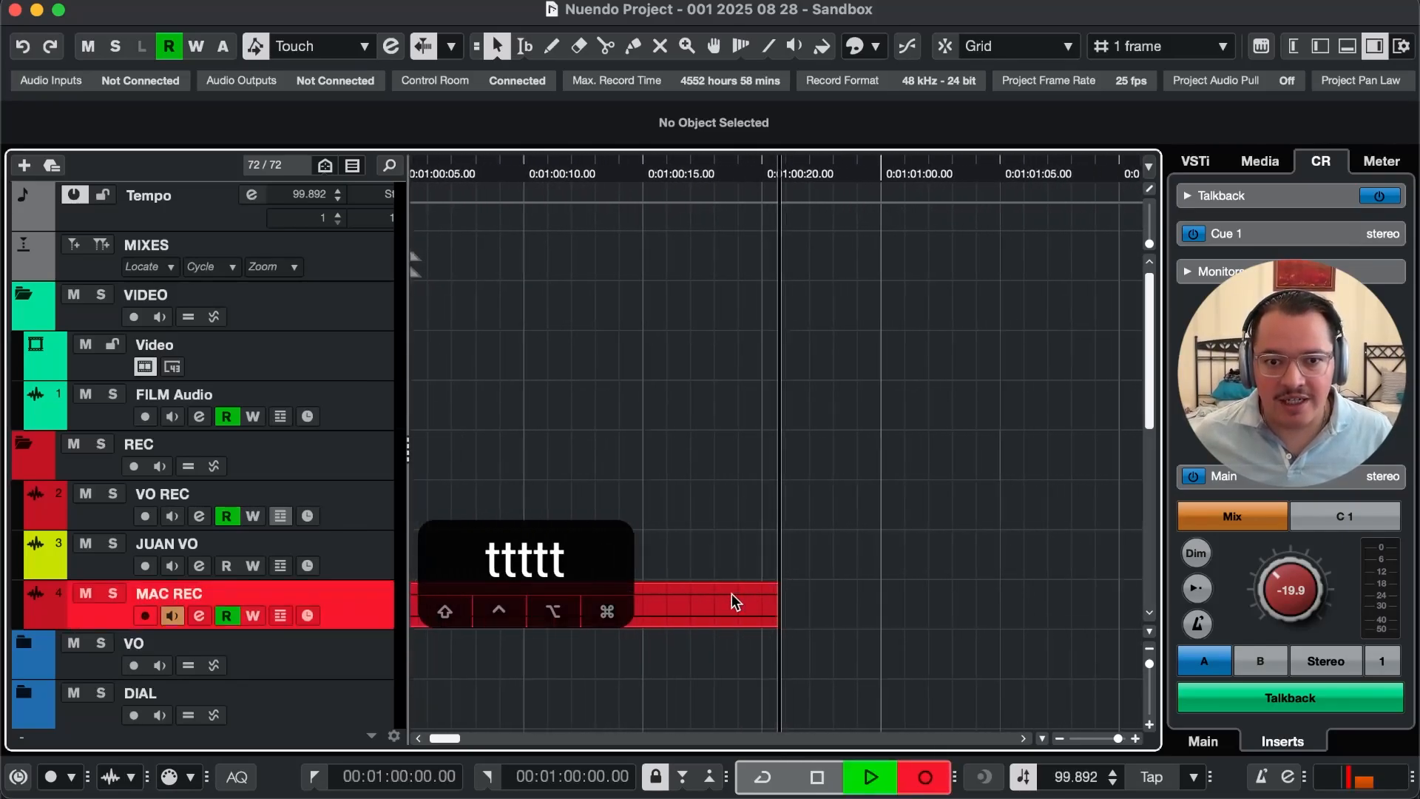
key(r)
key(r)
key(r)
key(r)
key(r)
key(r)
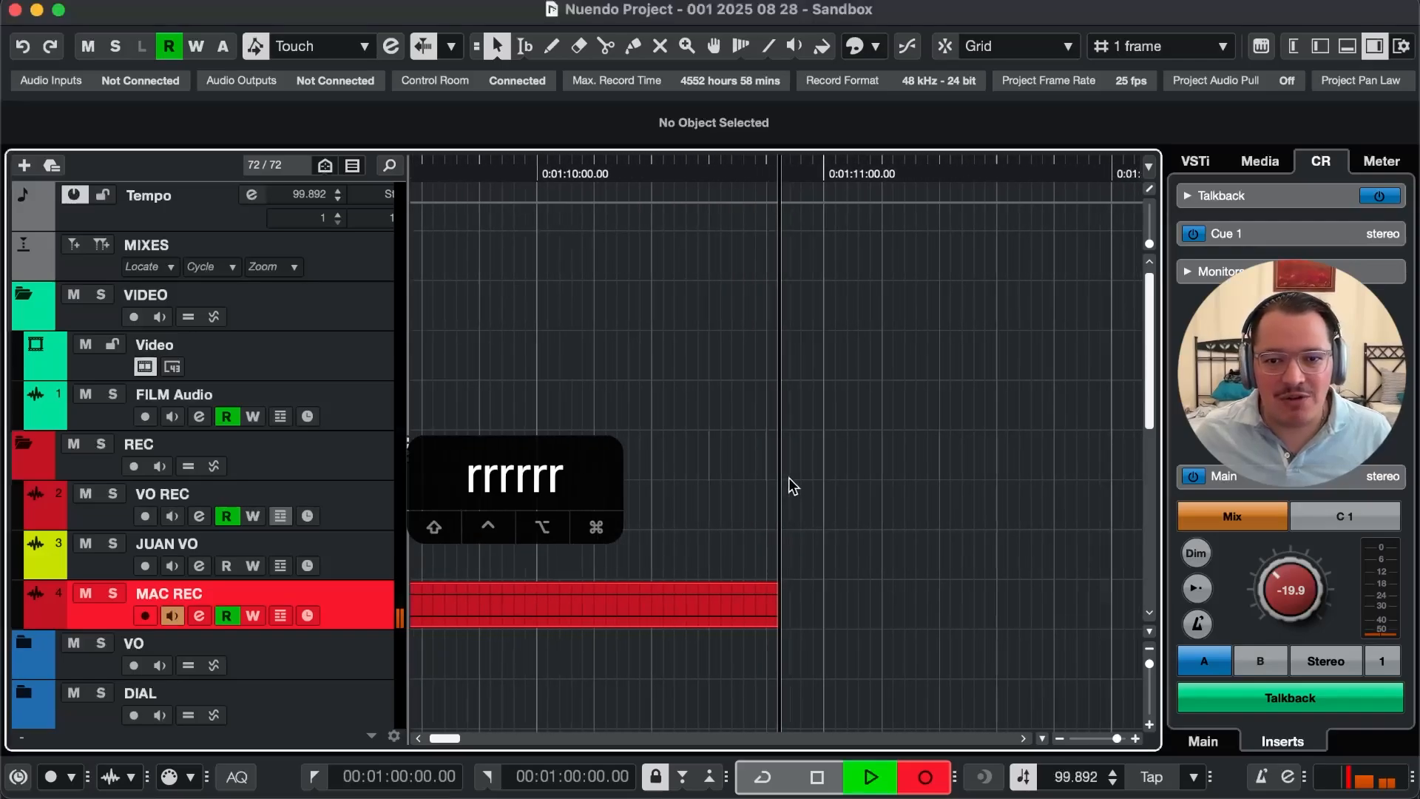
key(space)
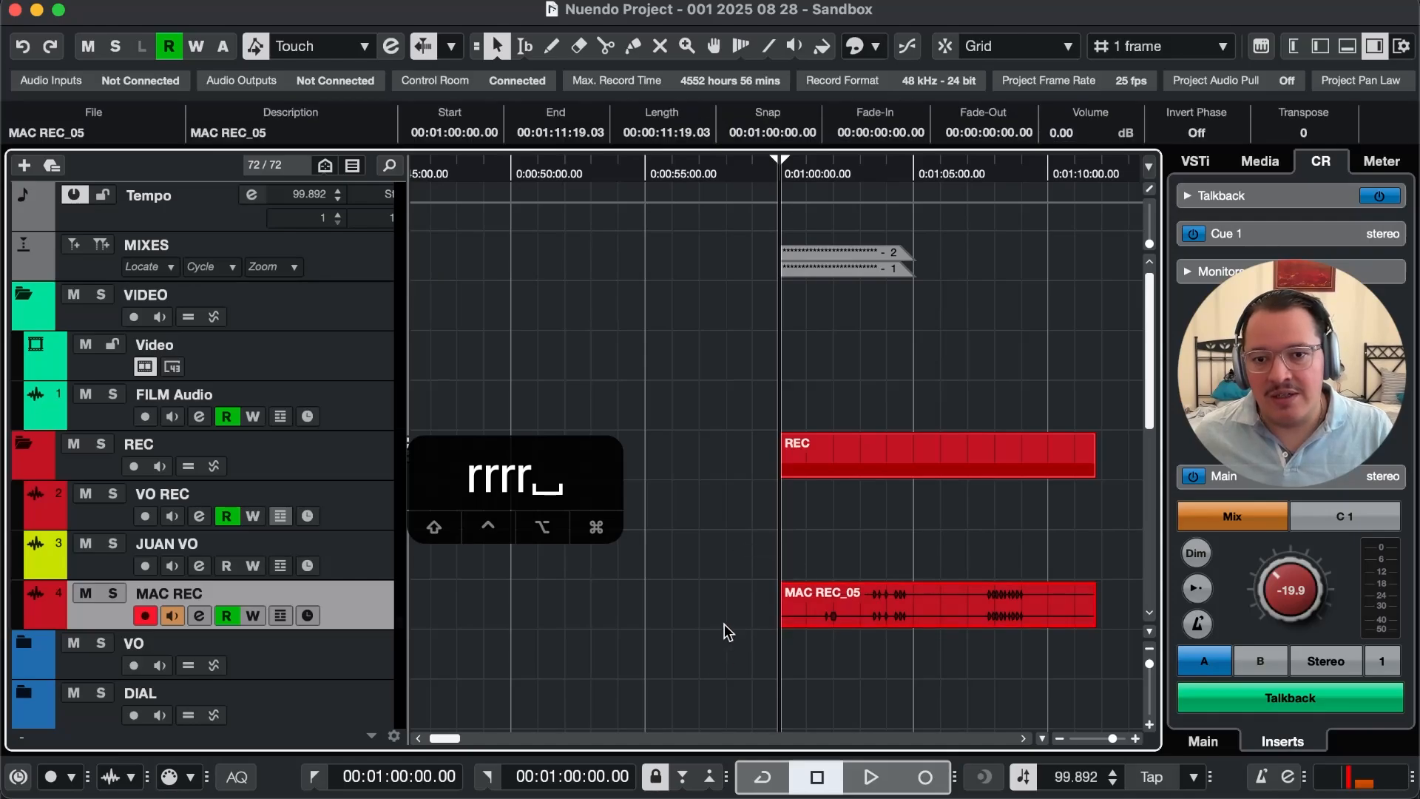
key(BackSpace)
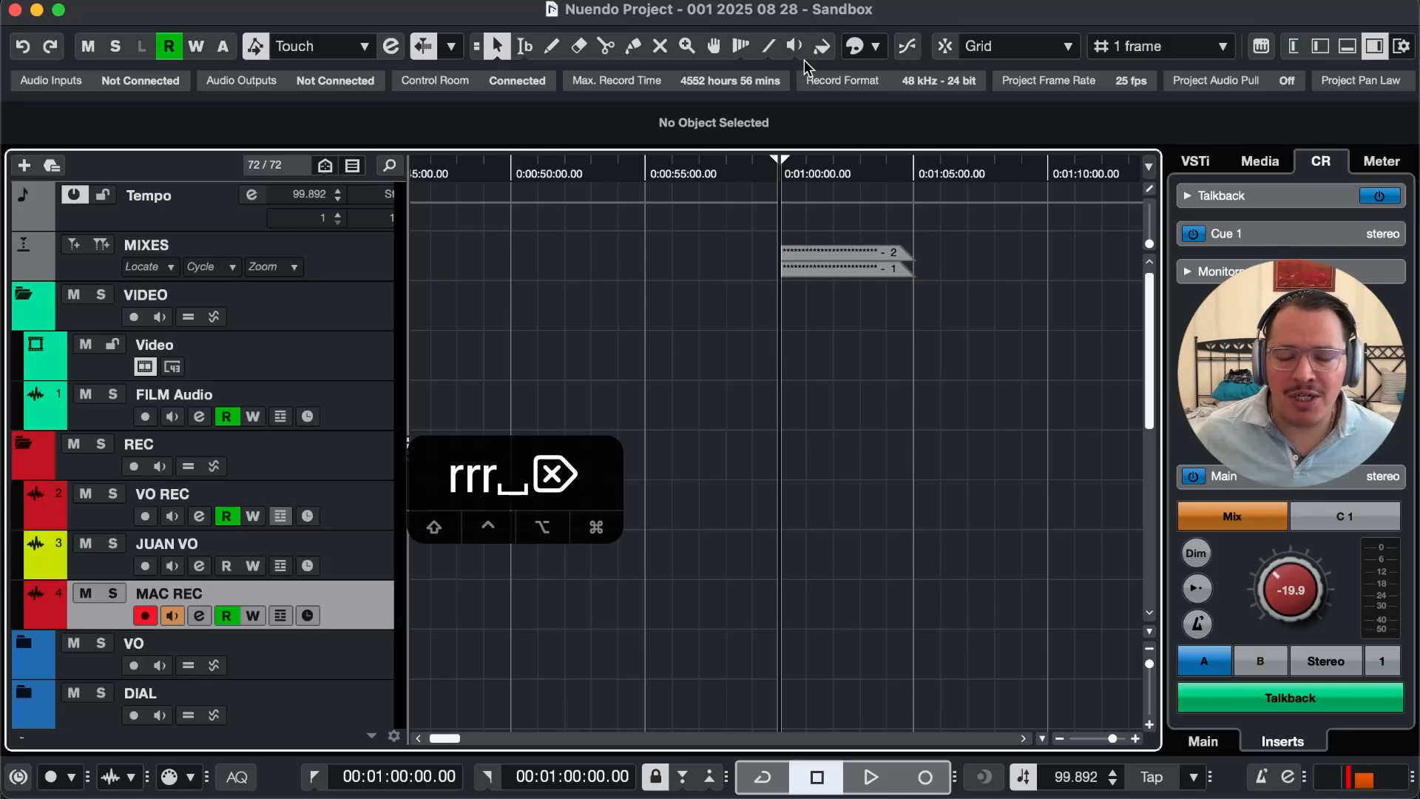
Examine the ASIO driver and Audio System settings in Studio Setup, and close the dialog without changes.
click(827, 4)
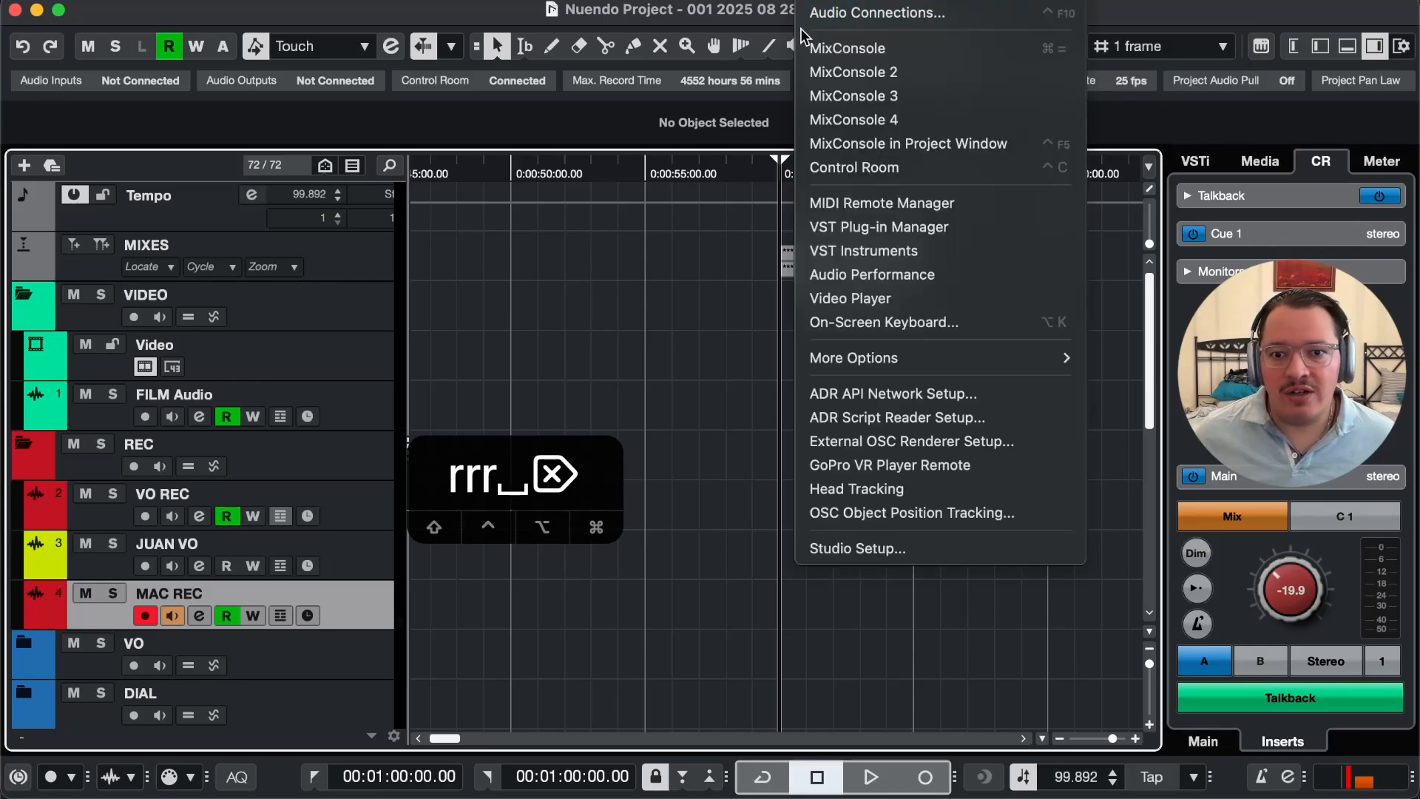
click(870, 548)
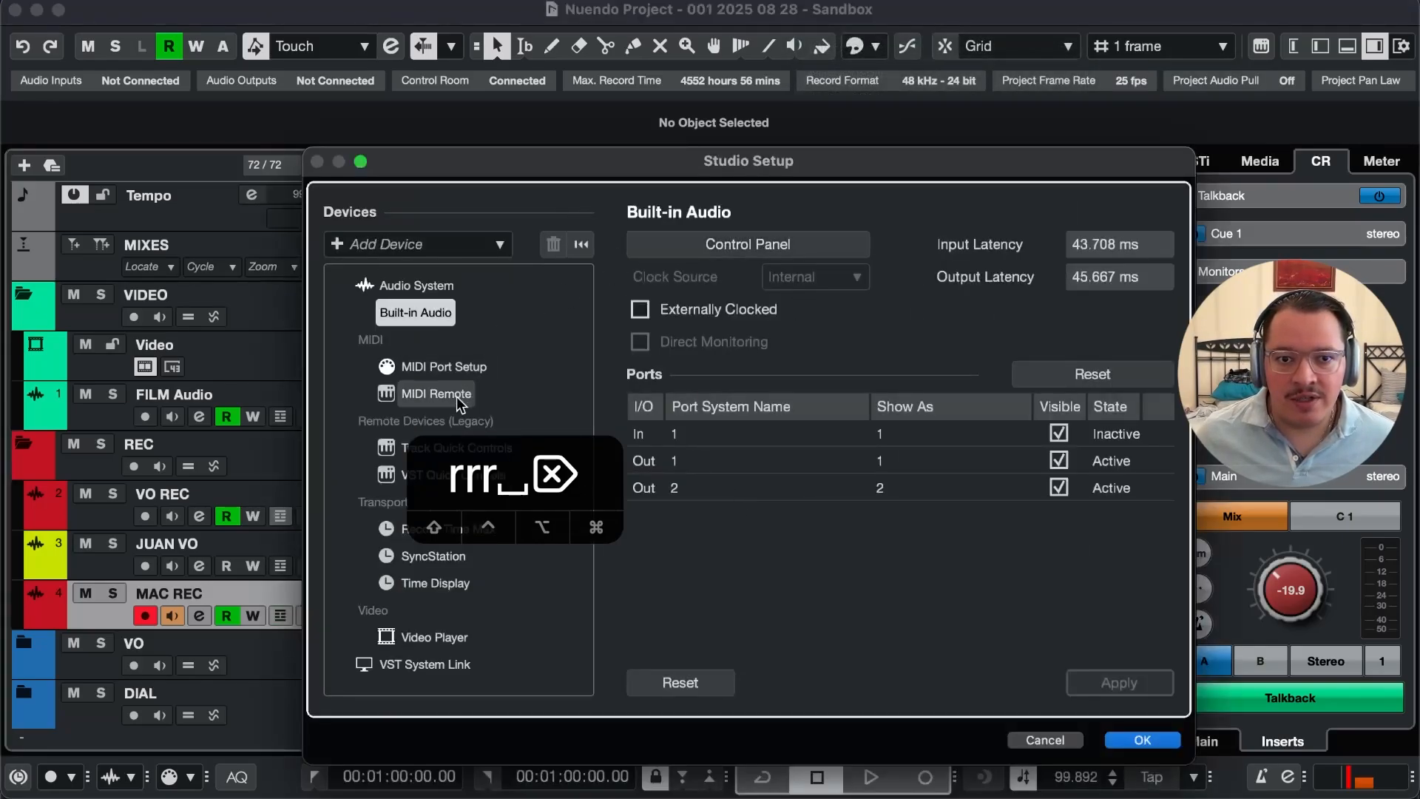
drag(488, 454, 115, 578)
click(429, 286)
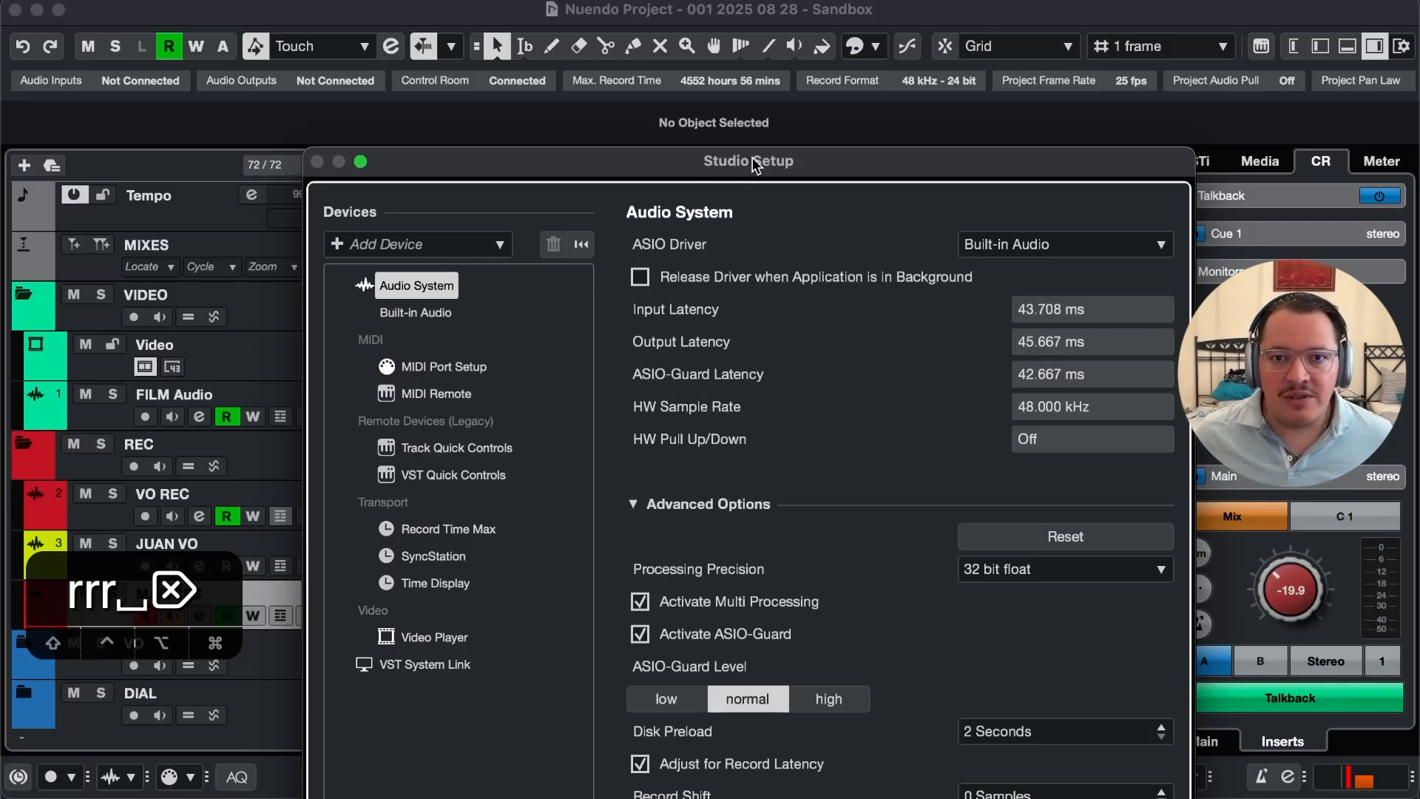
drag(754, 160, 726, 38)
click(1043, 798)
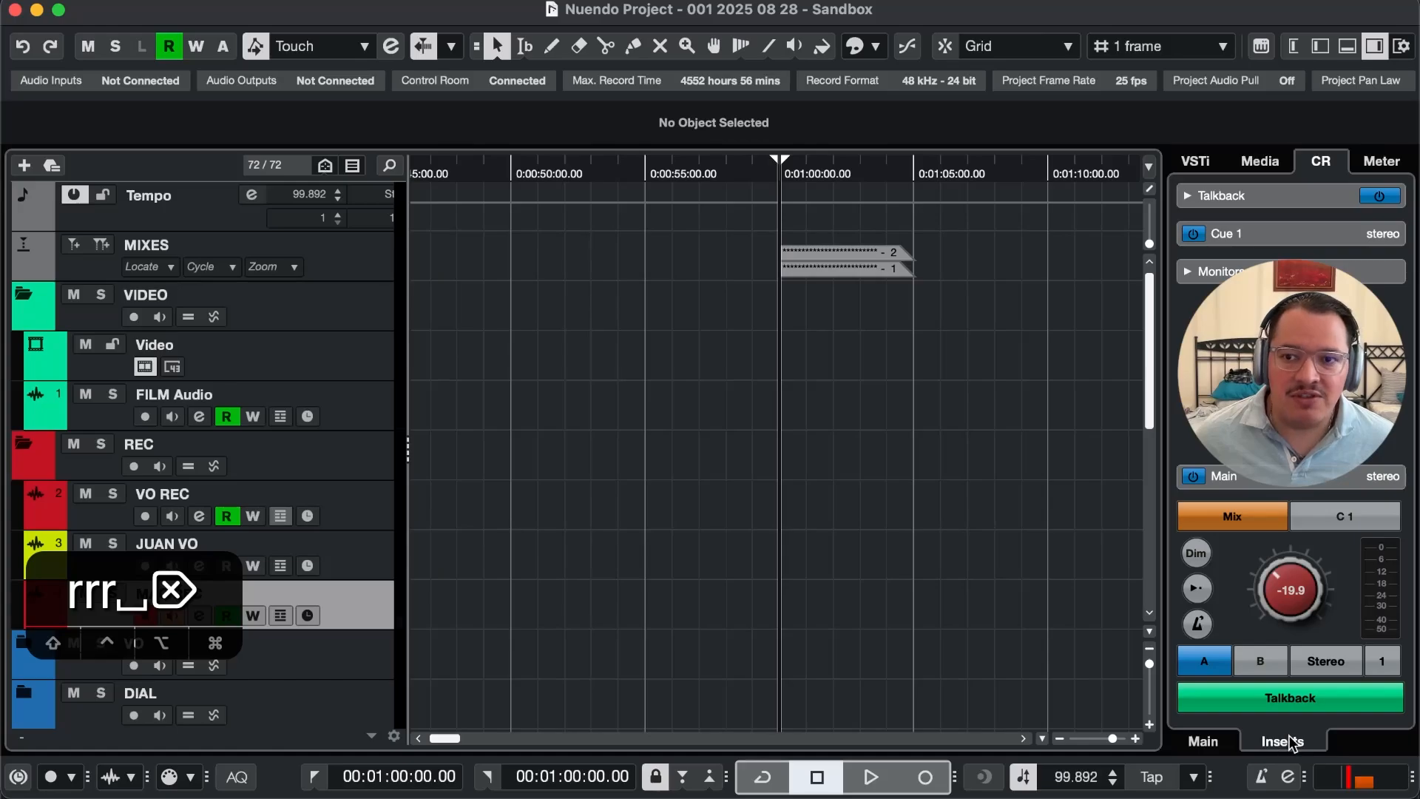
Expand the Control Room's monitor inserts and open the Source-Nexus I/O plug-in in the first slot.
click(1212, 270)
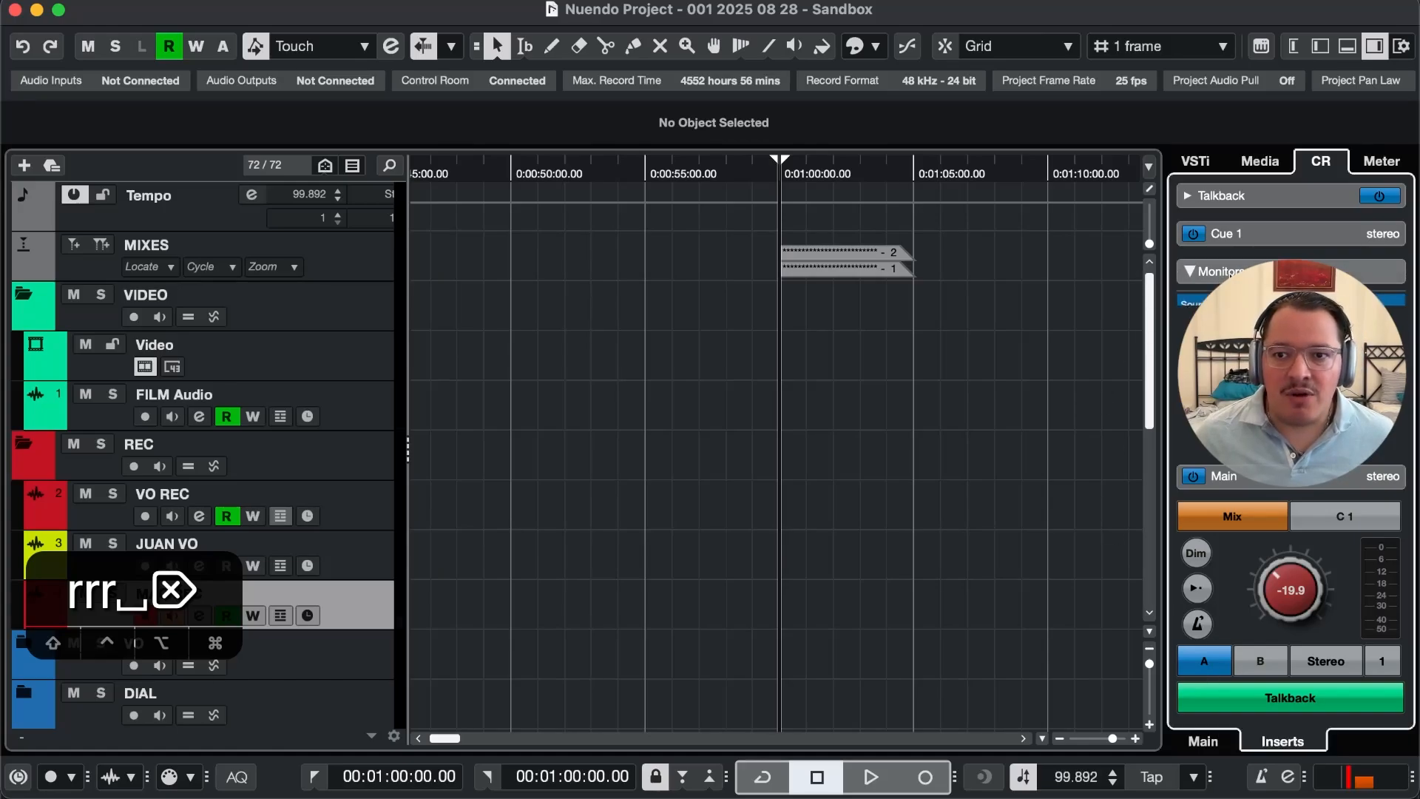
scroll(1290, 314, up, 3)
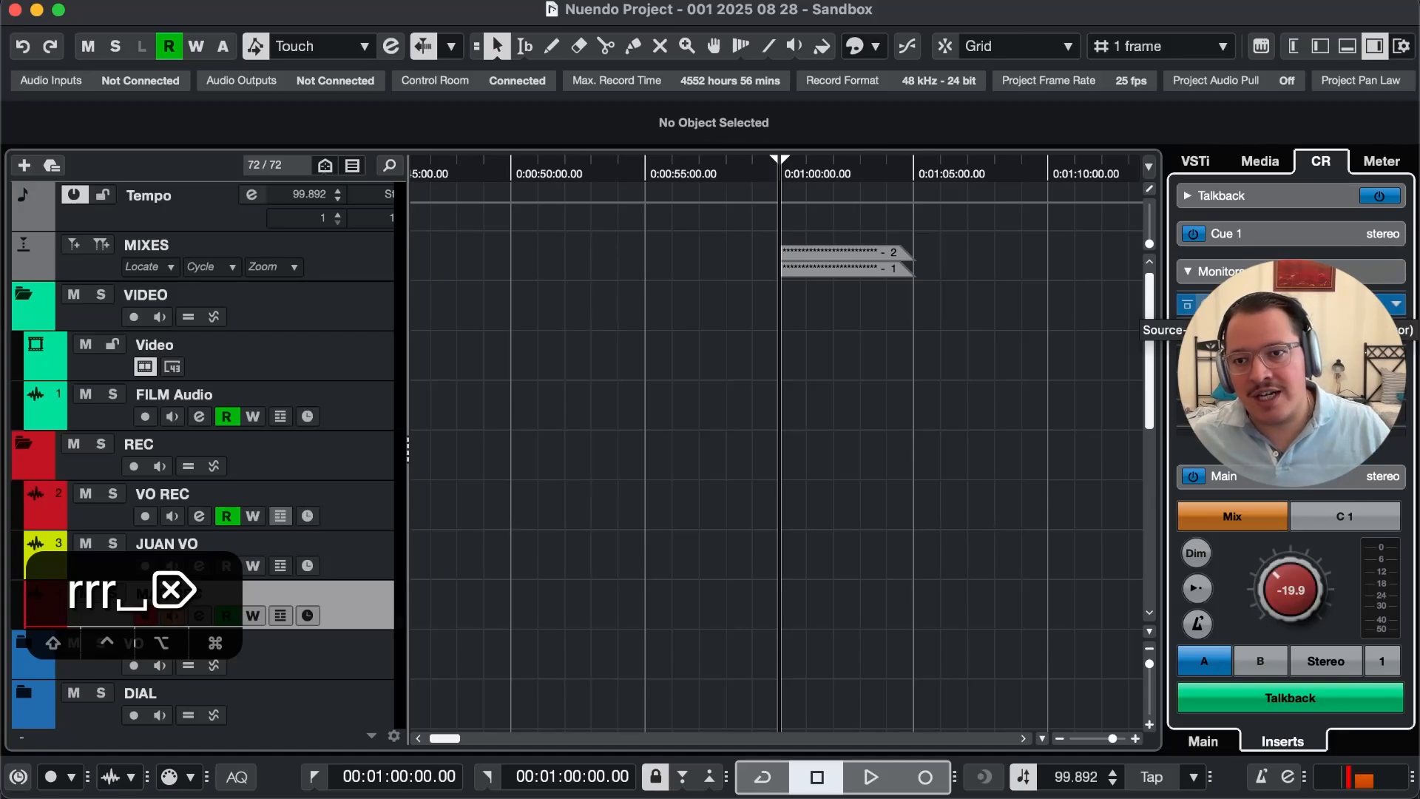
click(1194, 304)
drag(860, 303, 812, 279)
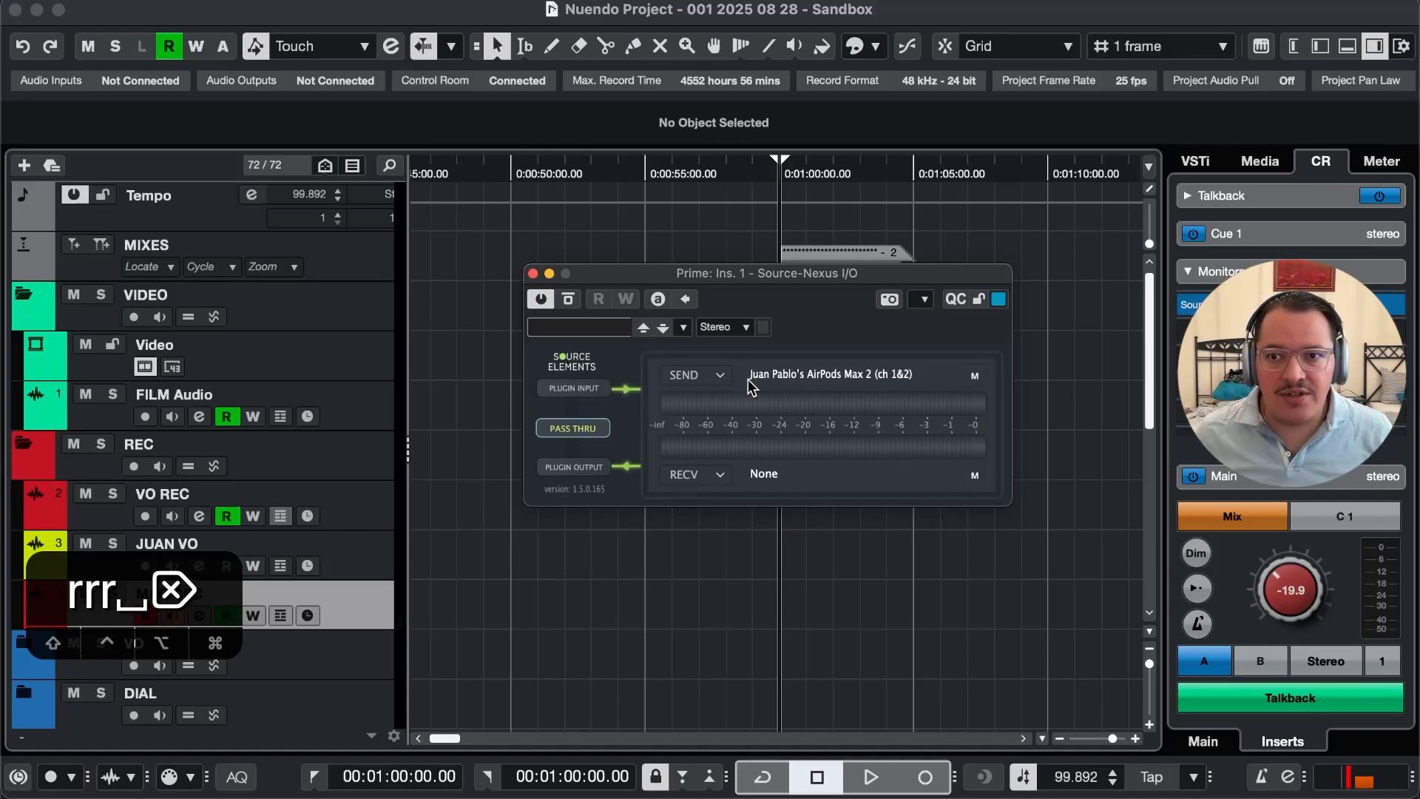
Look through the available send devices in the monitor's Source-Nexus I/O plug-in, keep the current one, and close the plug-in window.
click(721, 377)
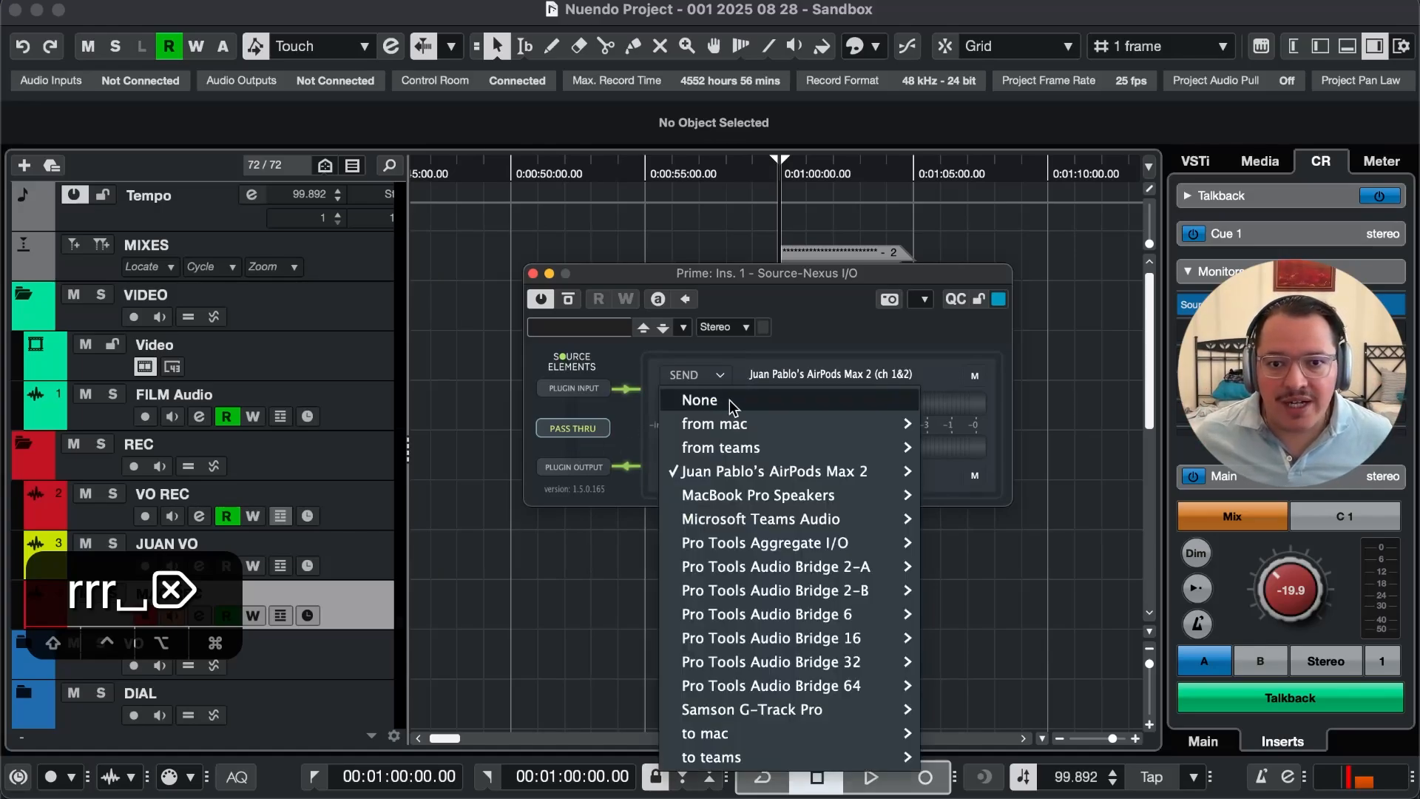
mouse_move(756, 505)
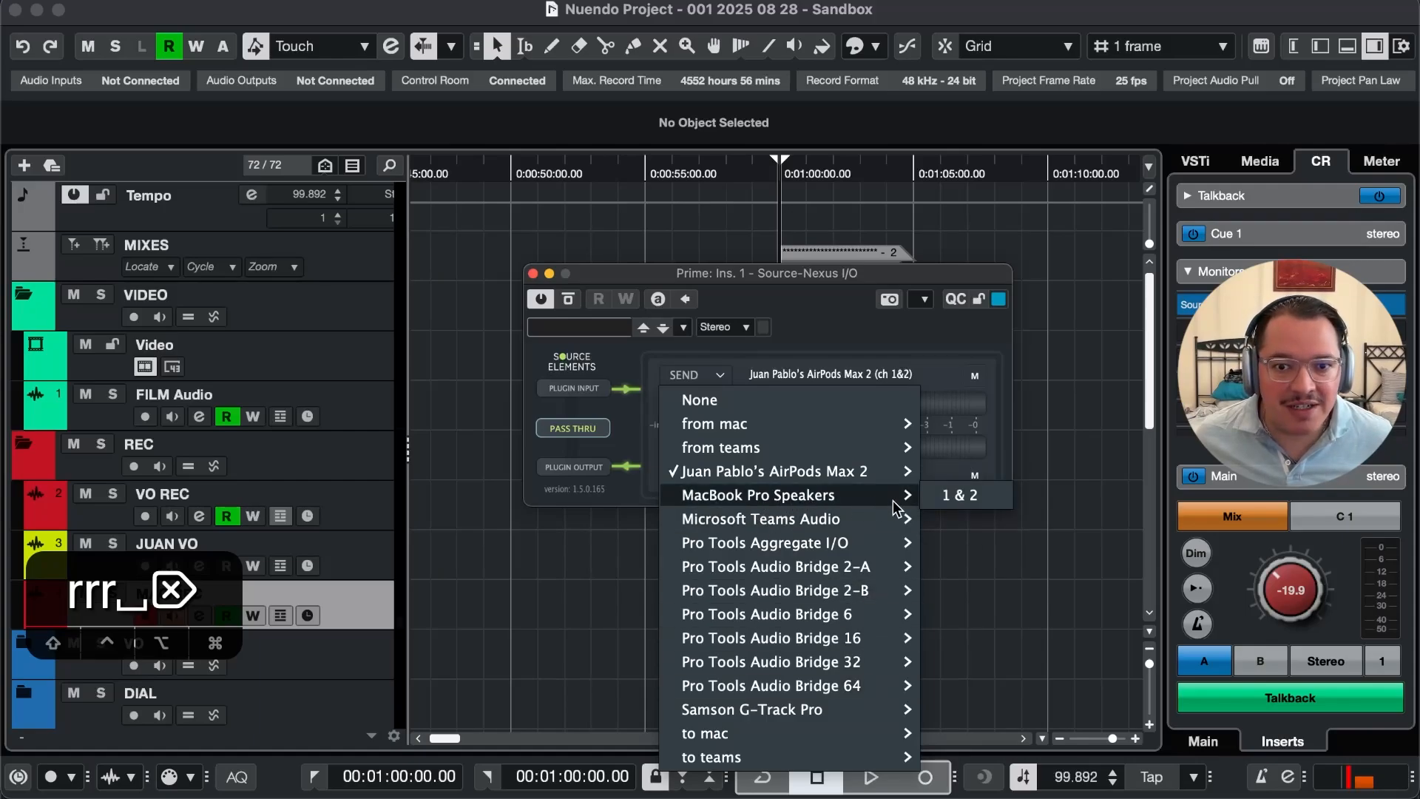
mouse_move(804, 526)
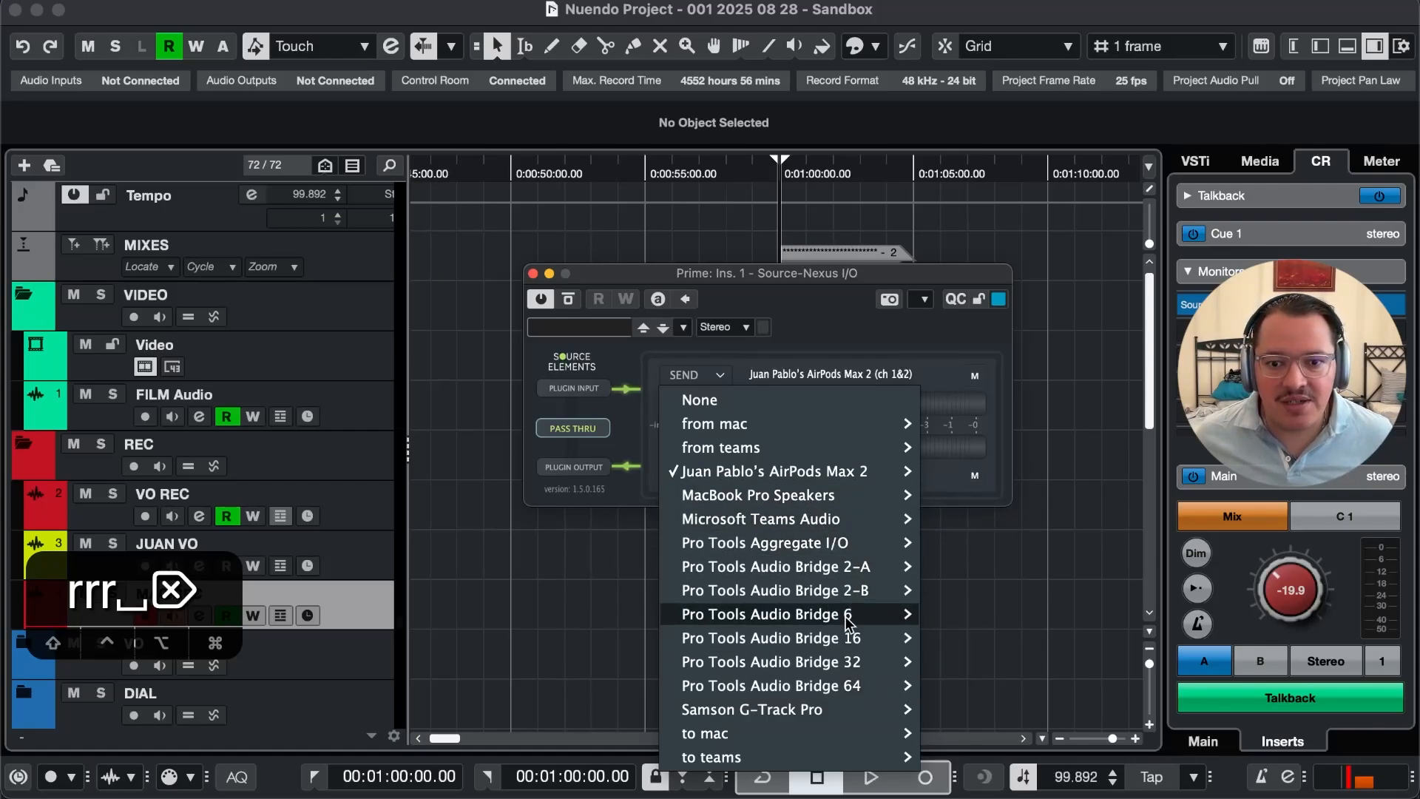
mouse_move(771, 757)
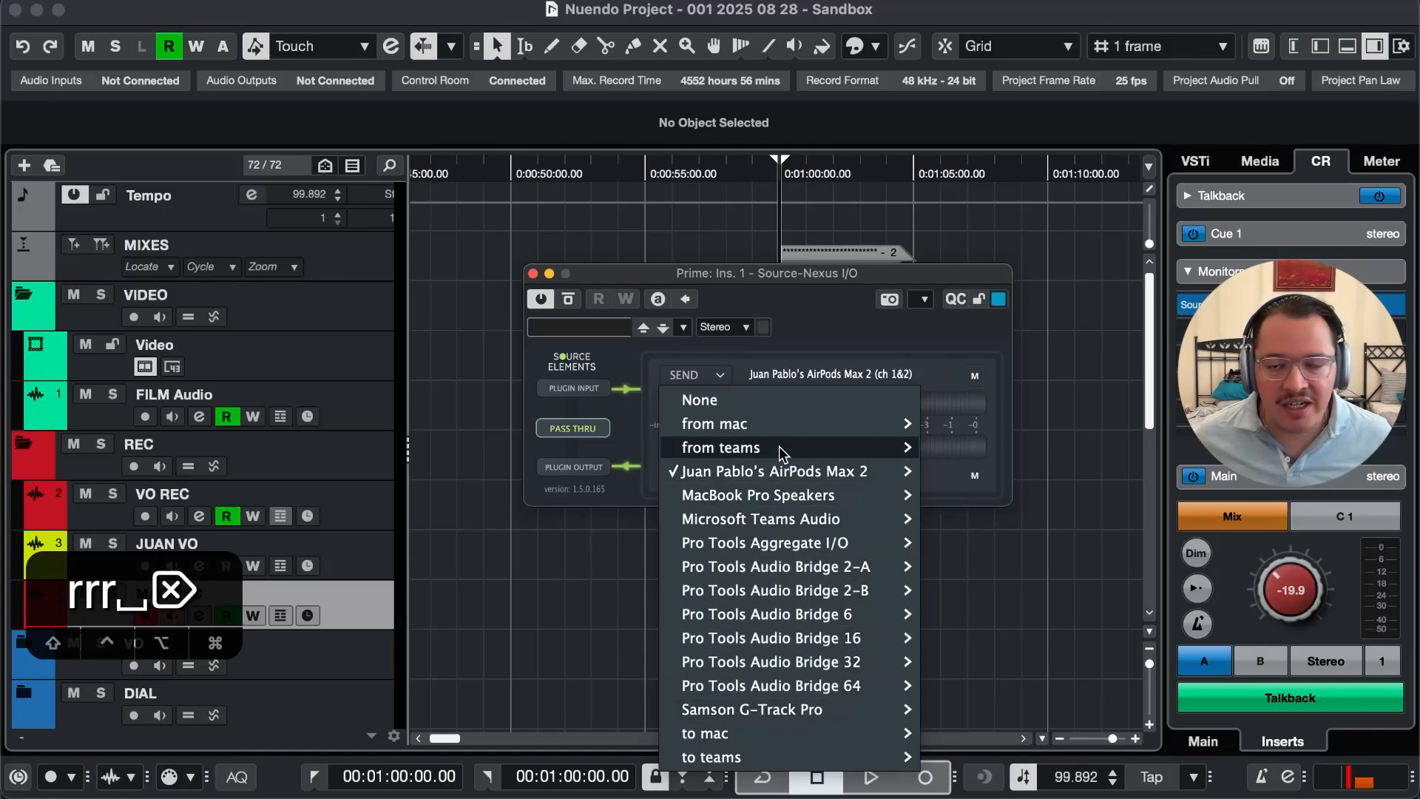
click(804, 362)
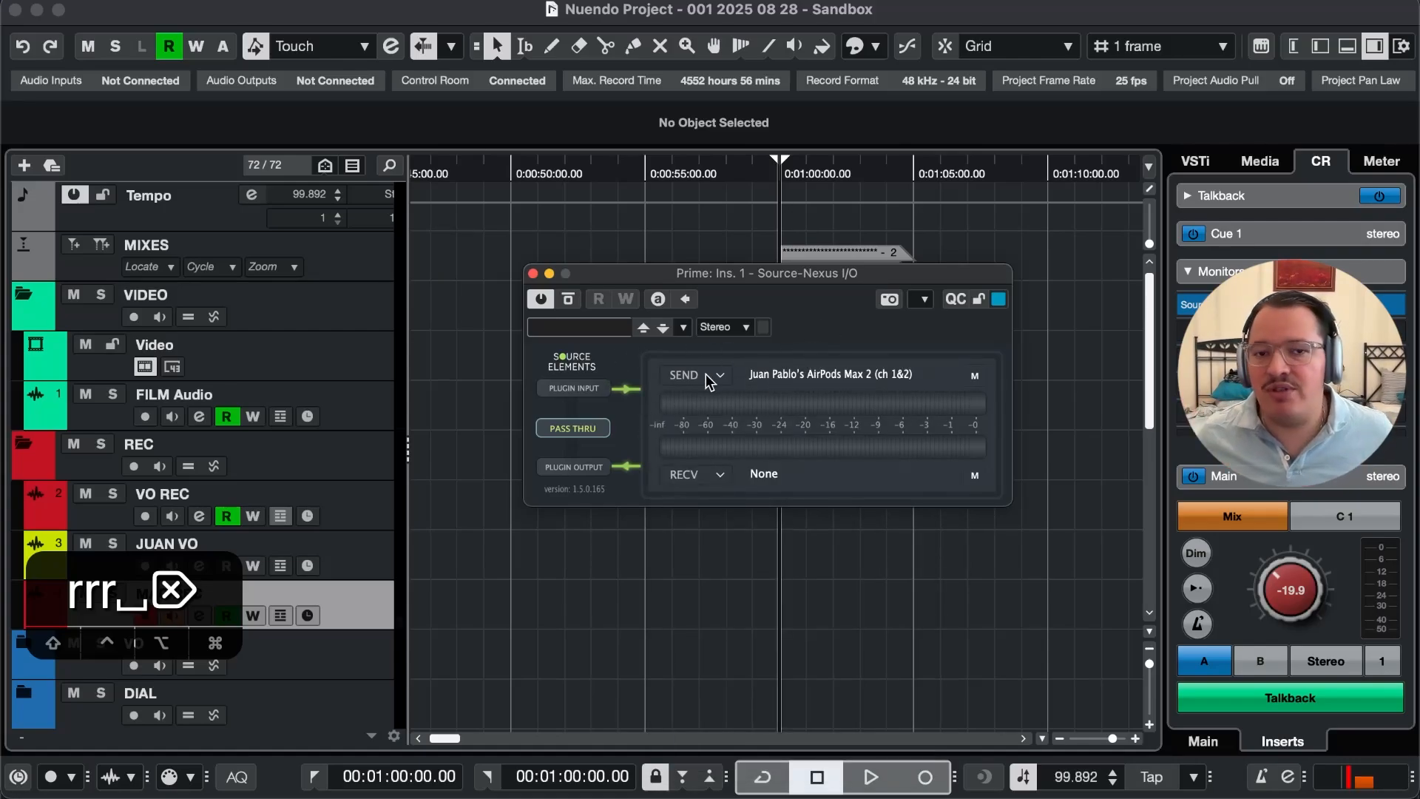
key(super+w)
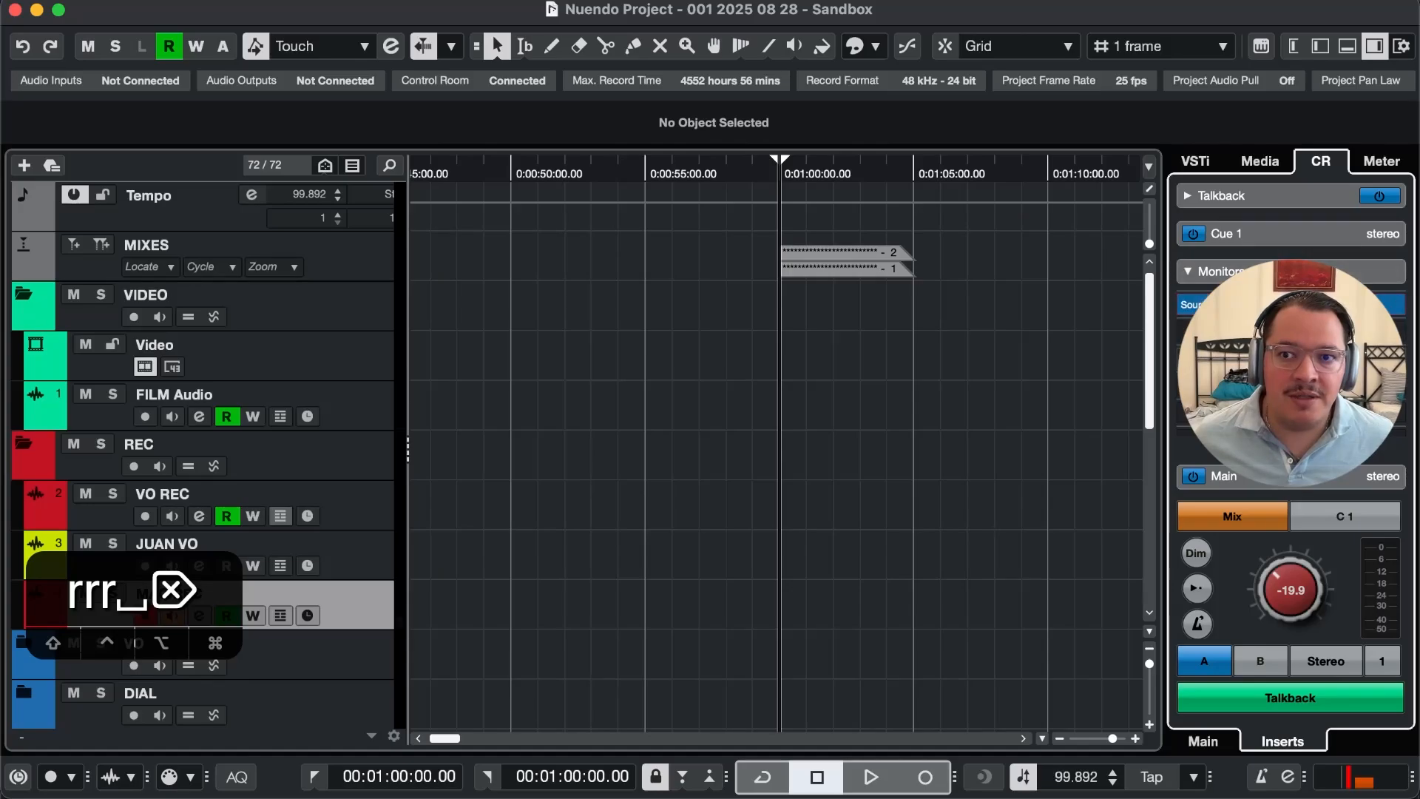
Show Cue 1's inserts instead of the monitor inserts, check the Source-Nexus I/O plug-in in the first slot, and close its window.
click(1283, 271)
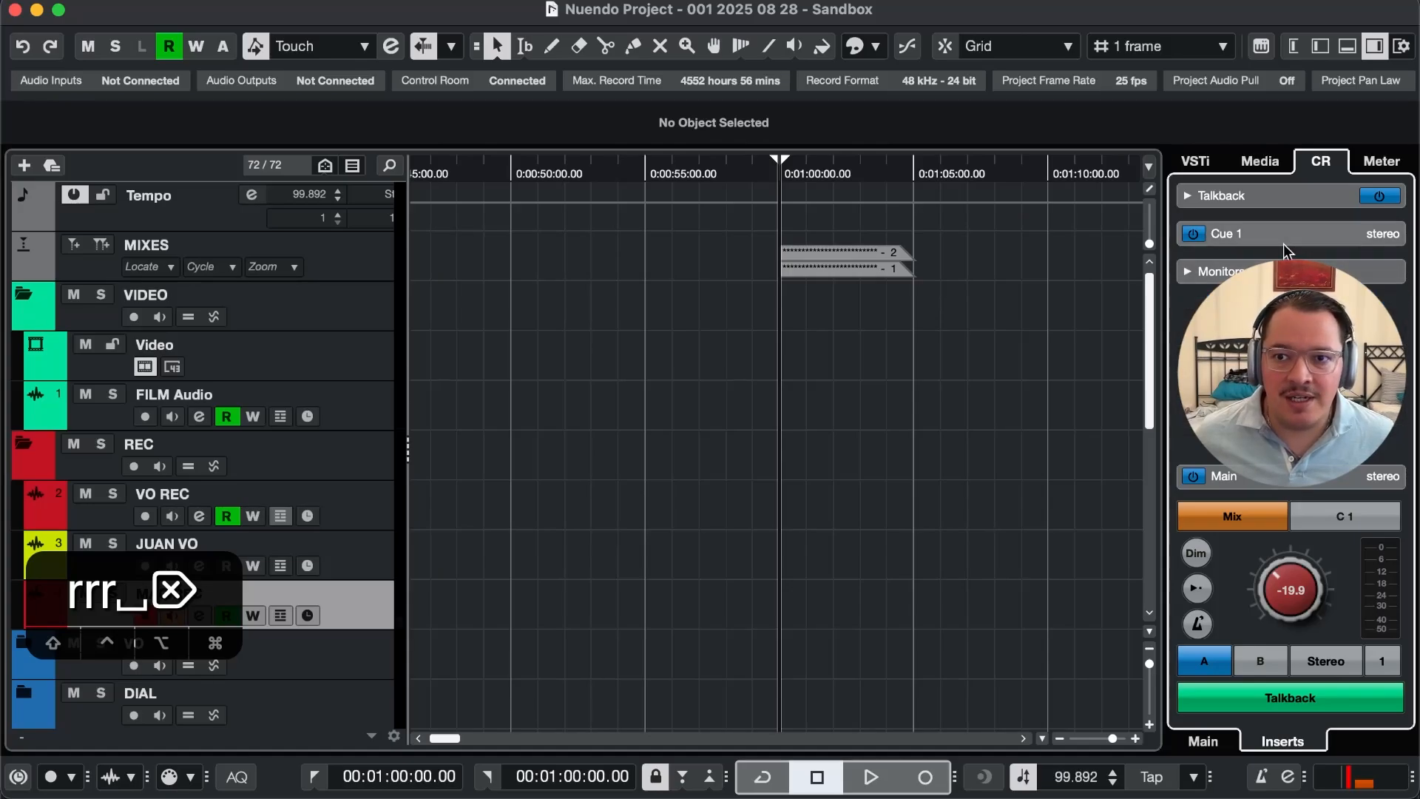
click(1282, 235)
scroll(1292, 241, down, 3)
scroll(1324, 251, up, 3)
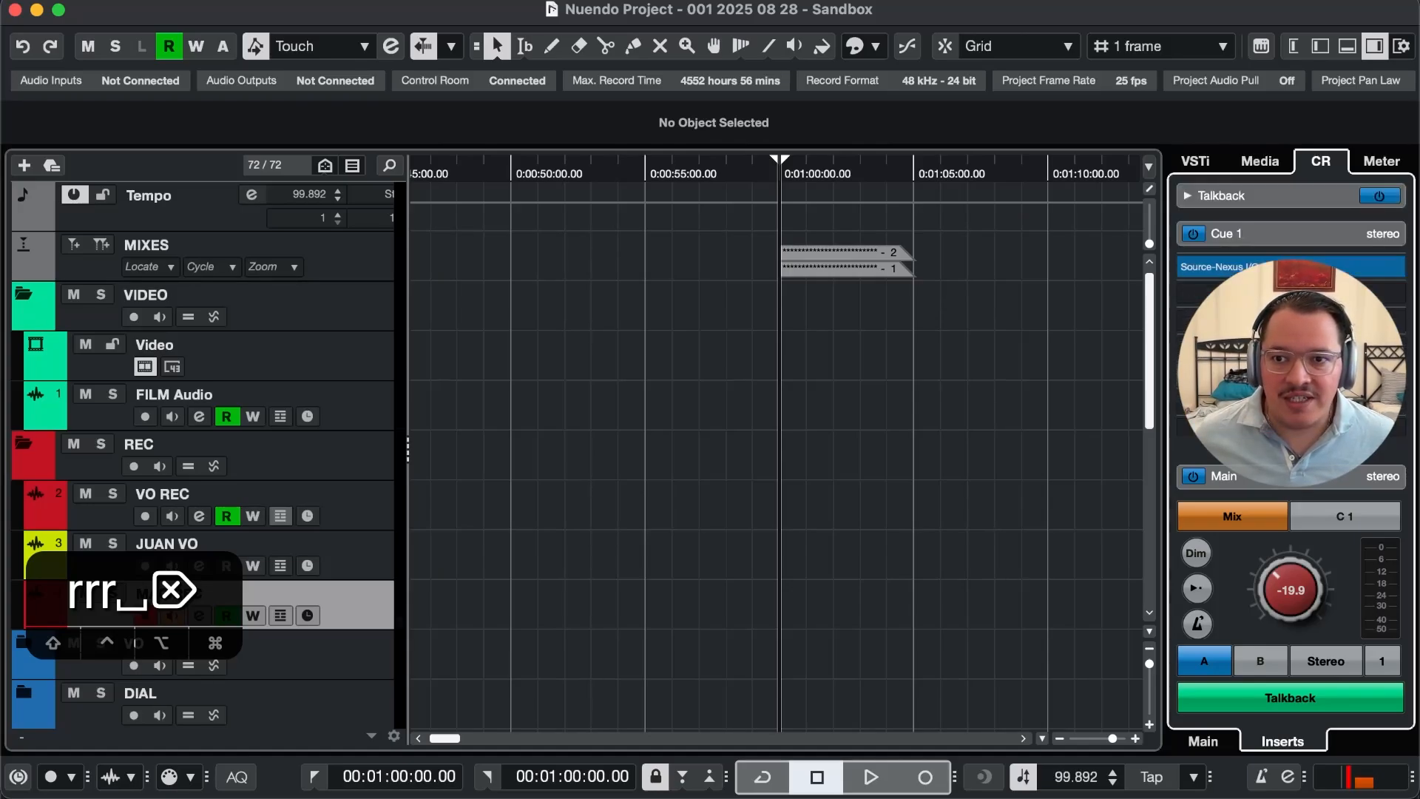
click(1213, 267)
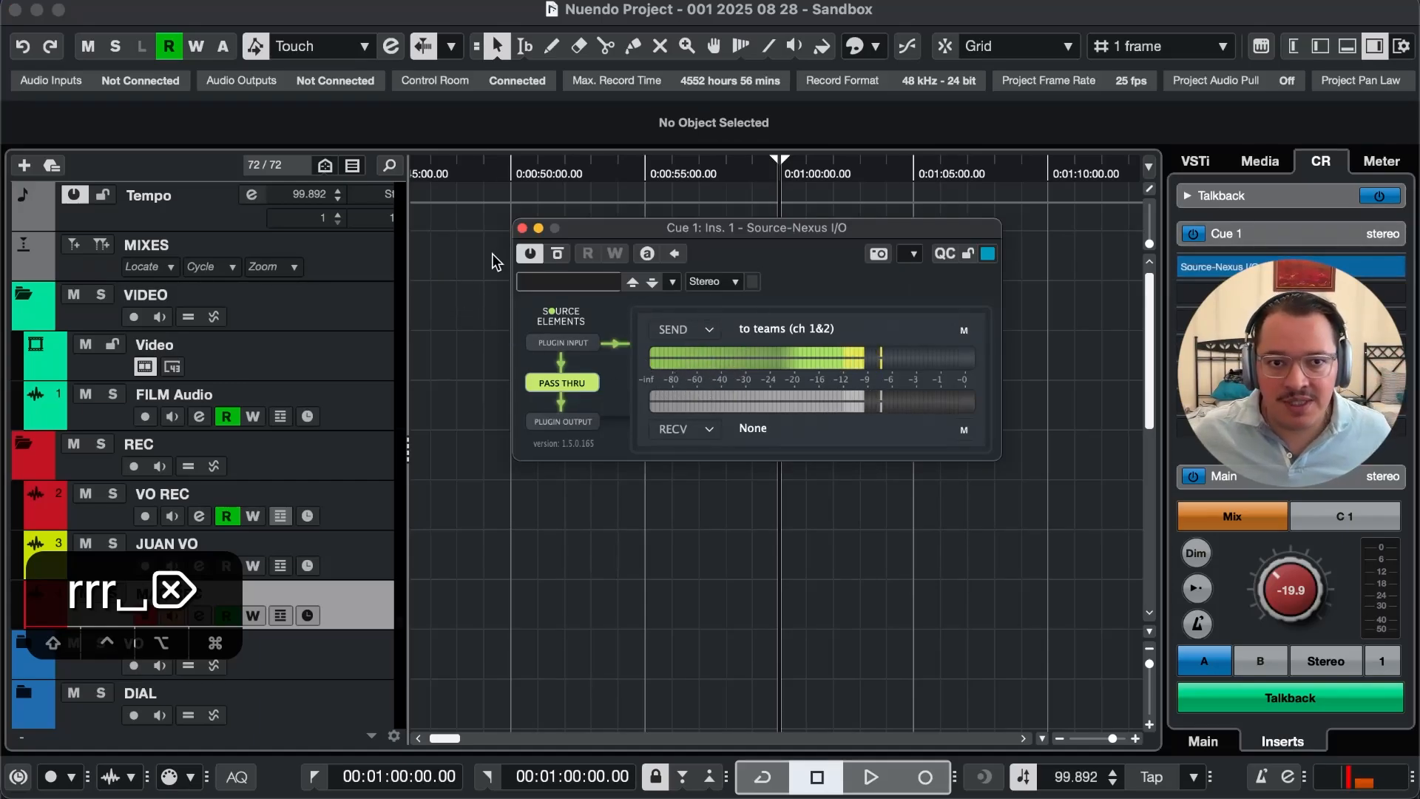
click(522, 228)
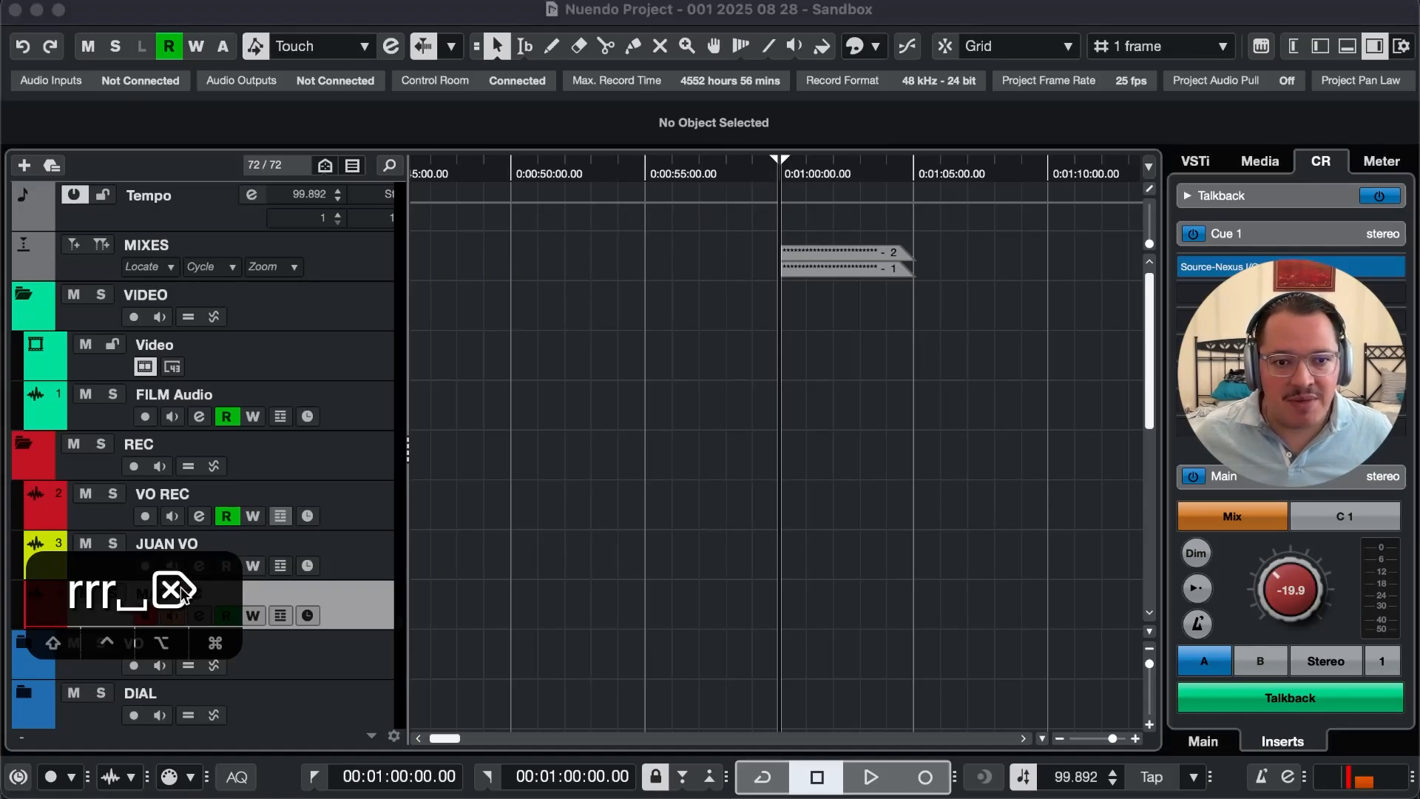
Reduce the height of all tracks in the track list and toggle the Control Room talkback.
drag(196, 581, 669, 507)
click(855, 487)
key(shift+g)
key(5)
key(5)
key(5)
key(5)
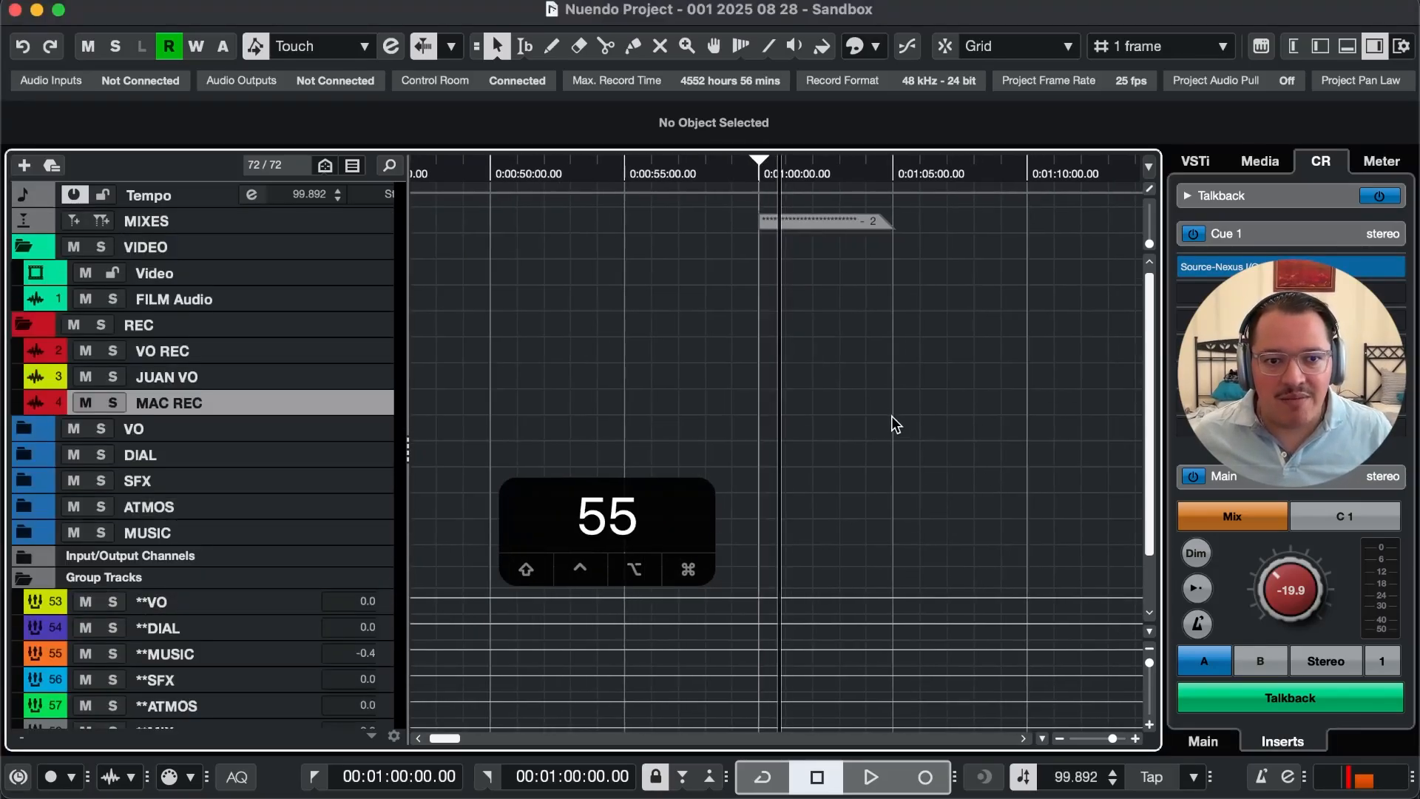
Open the channel settings of the **MIX group track, examine its Cue 1 send, and close the window.
click(300, 432)
key(shift+f)
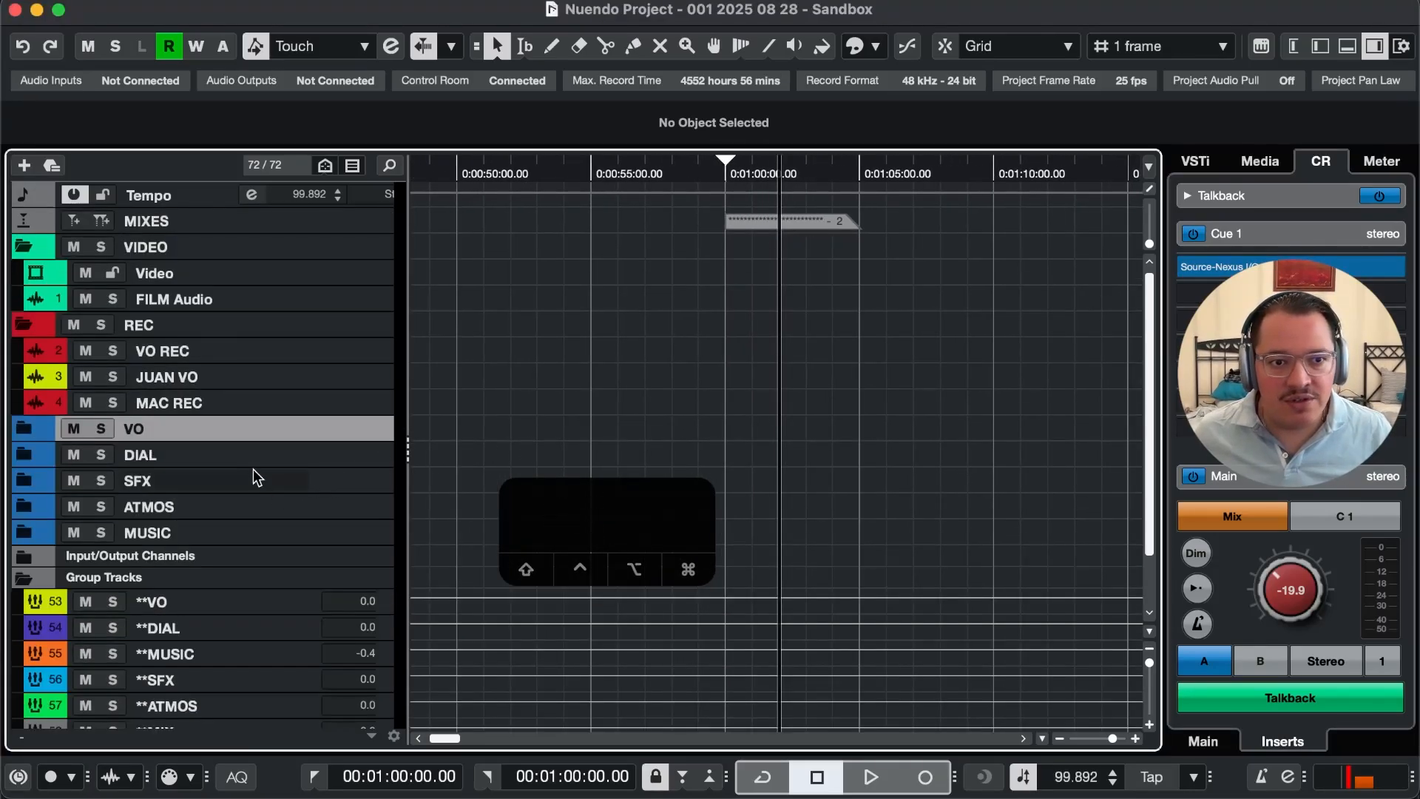
click(253, 455)
click(259, 482)
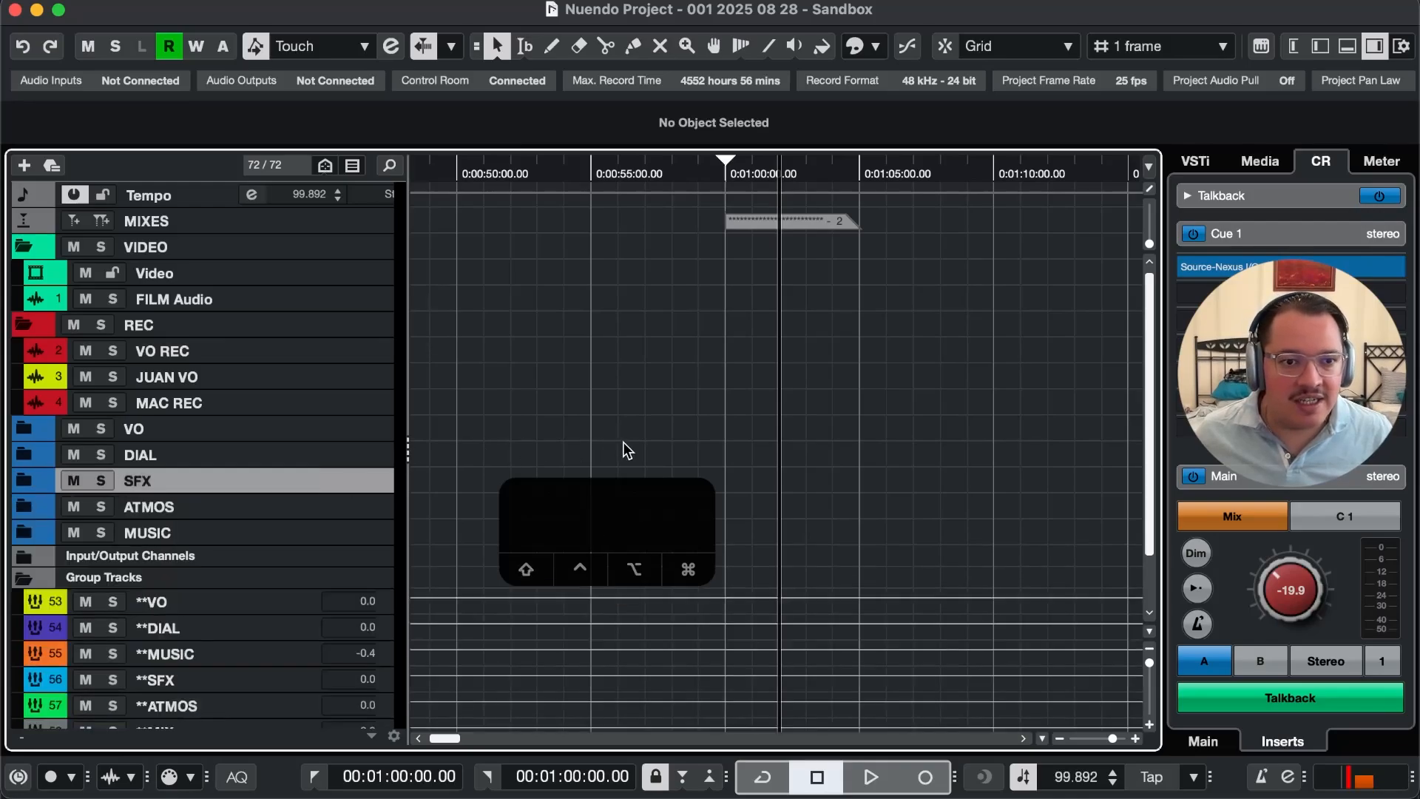
key(t)
key(t)
click(198, 645)
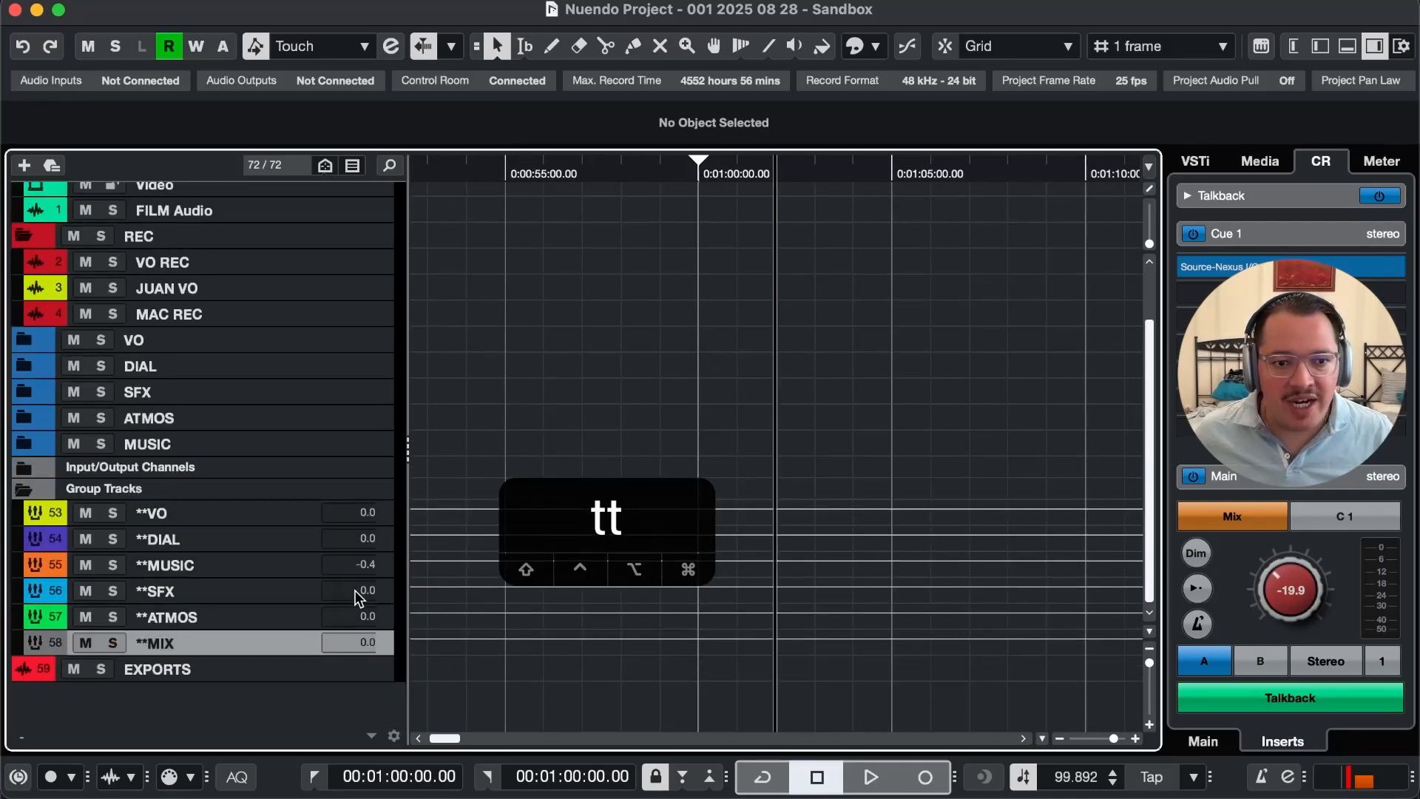
key(F2)
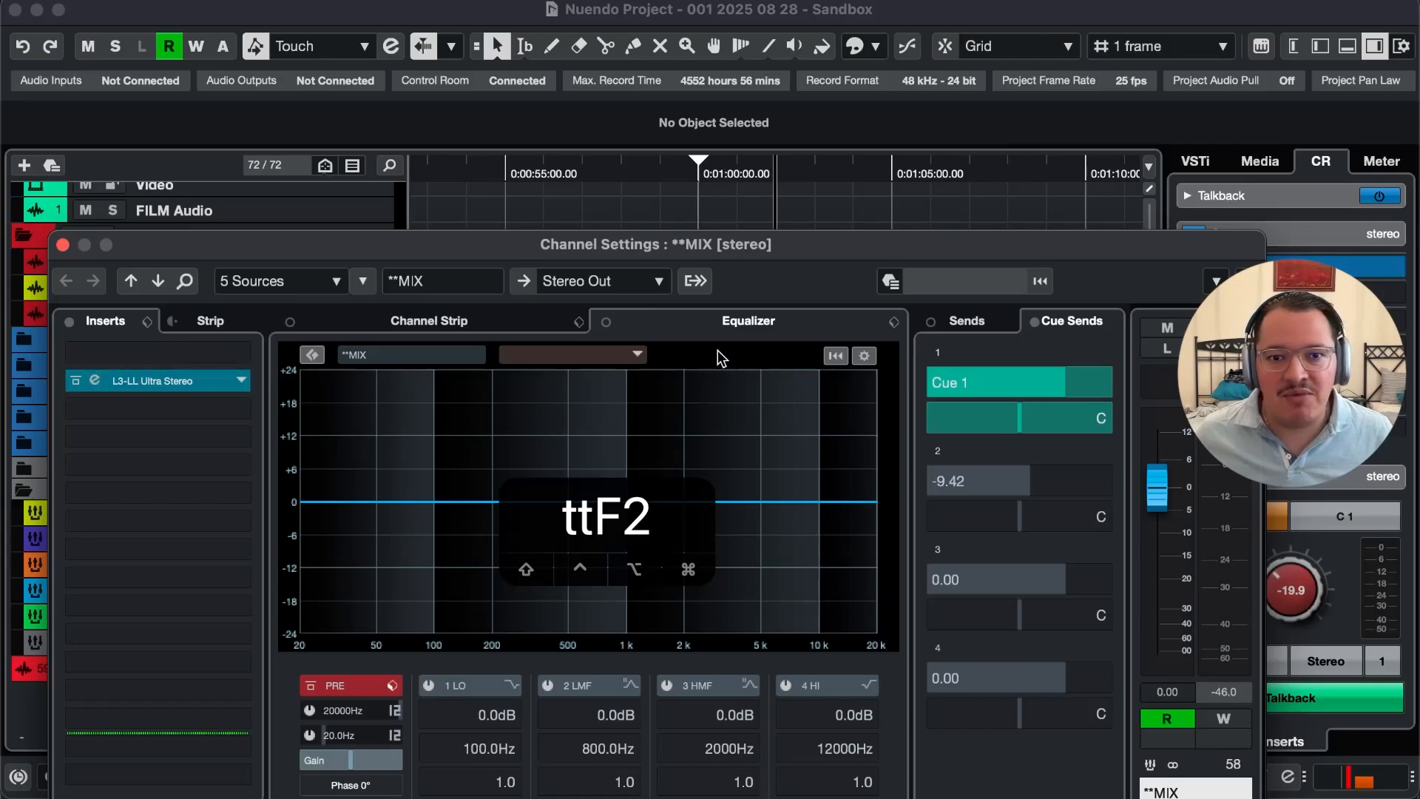
mouse_move(1011, 390)
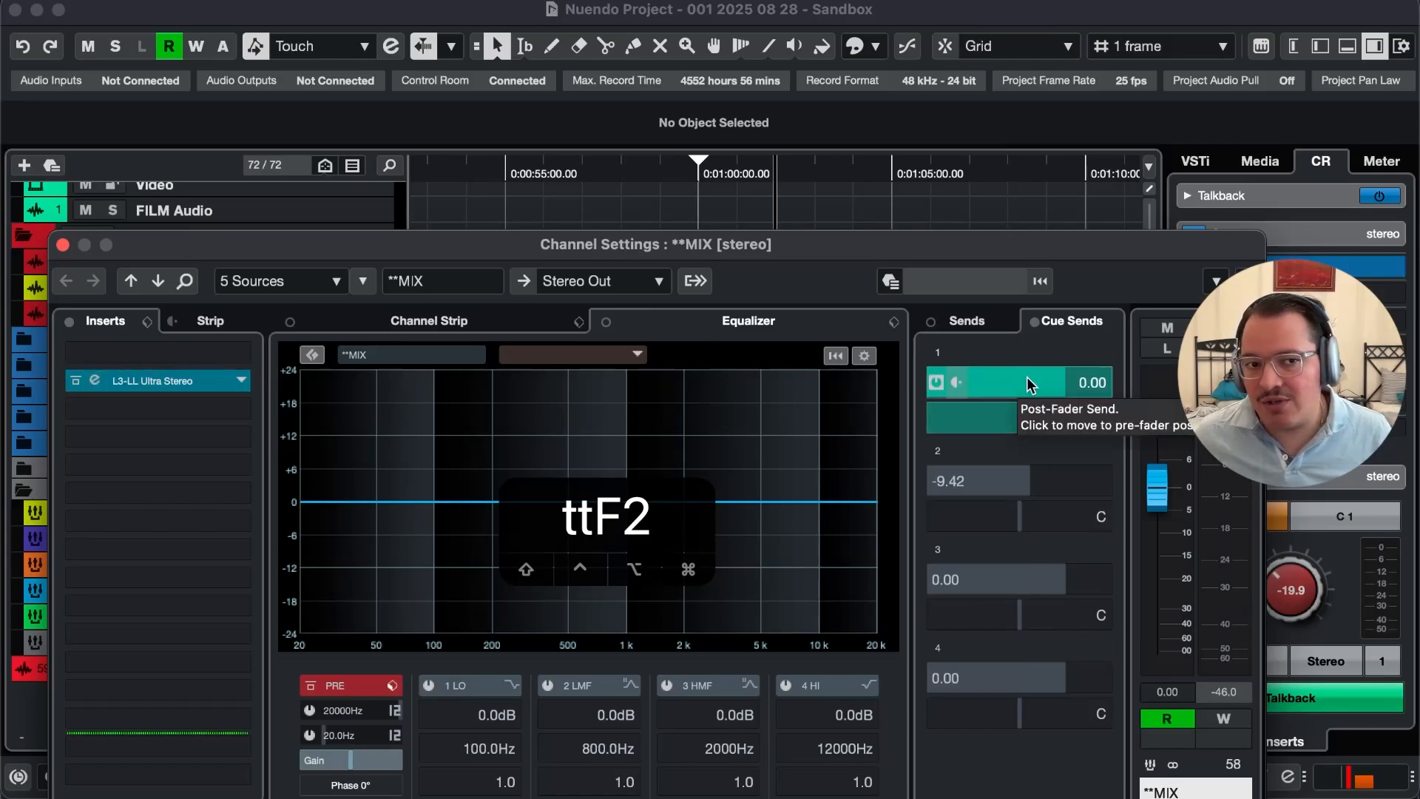
key(F2)
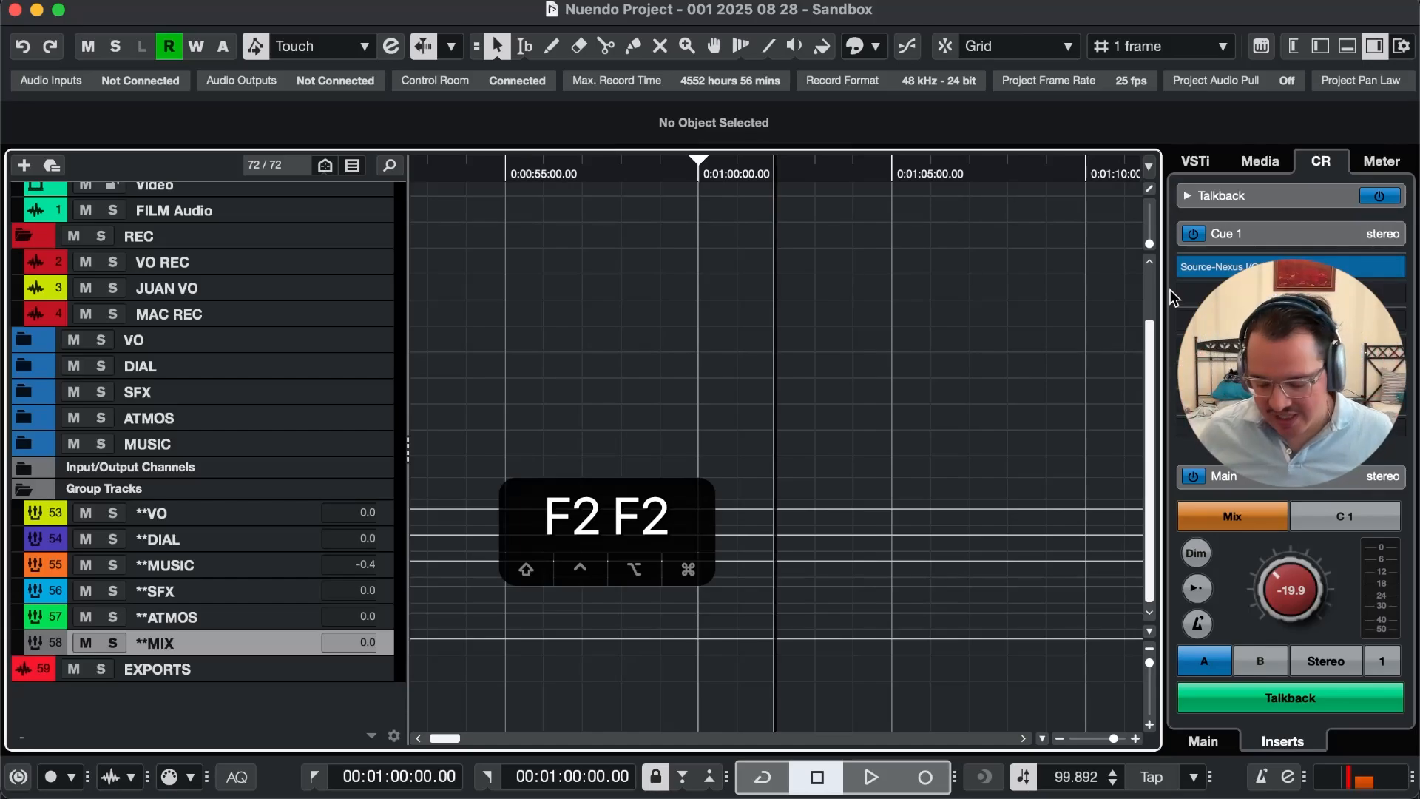
Turn the Control Room talkback off and back on.
key(5)
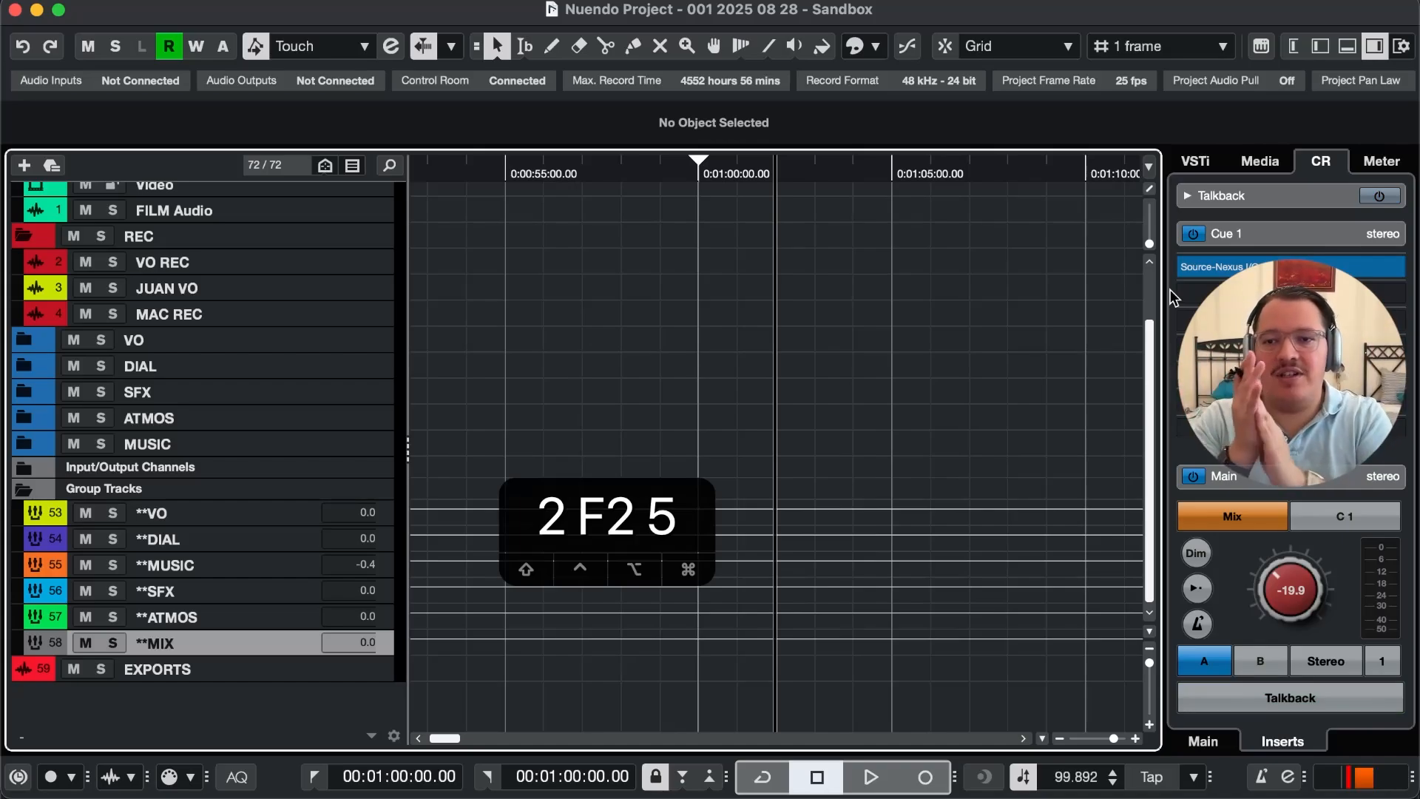
key(5)
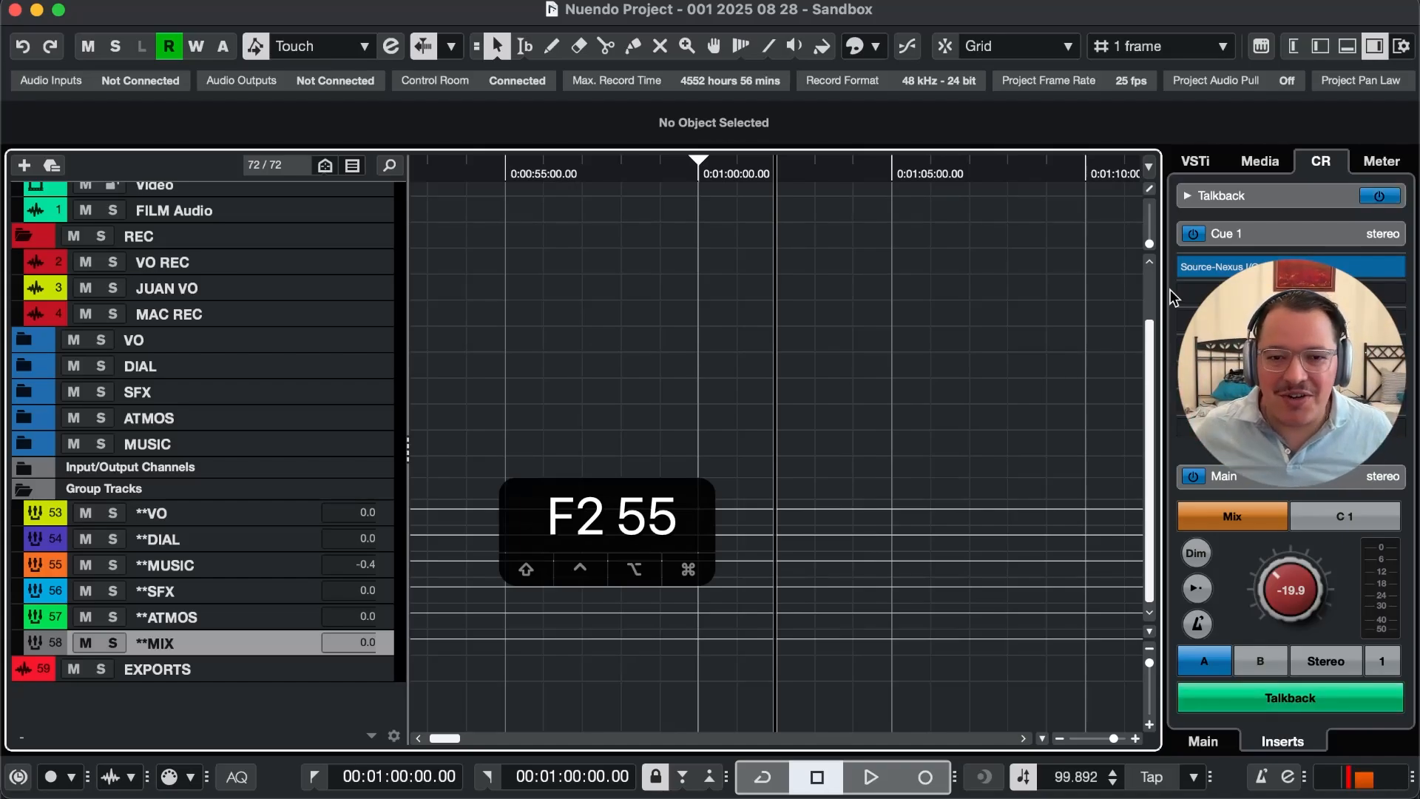
Reopen the Source-Nexus I/O plug-in in Cue 1's first insert slot.
scroll(787, 347, up, 3)
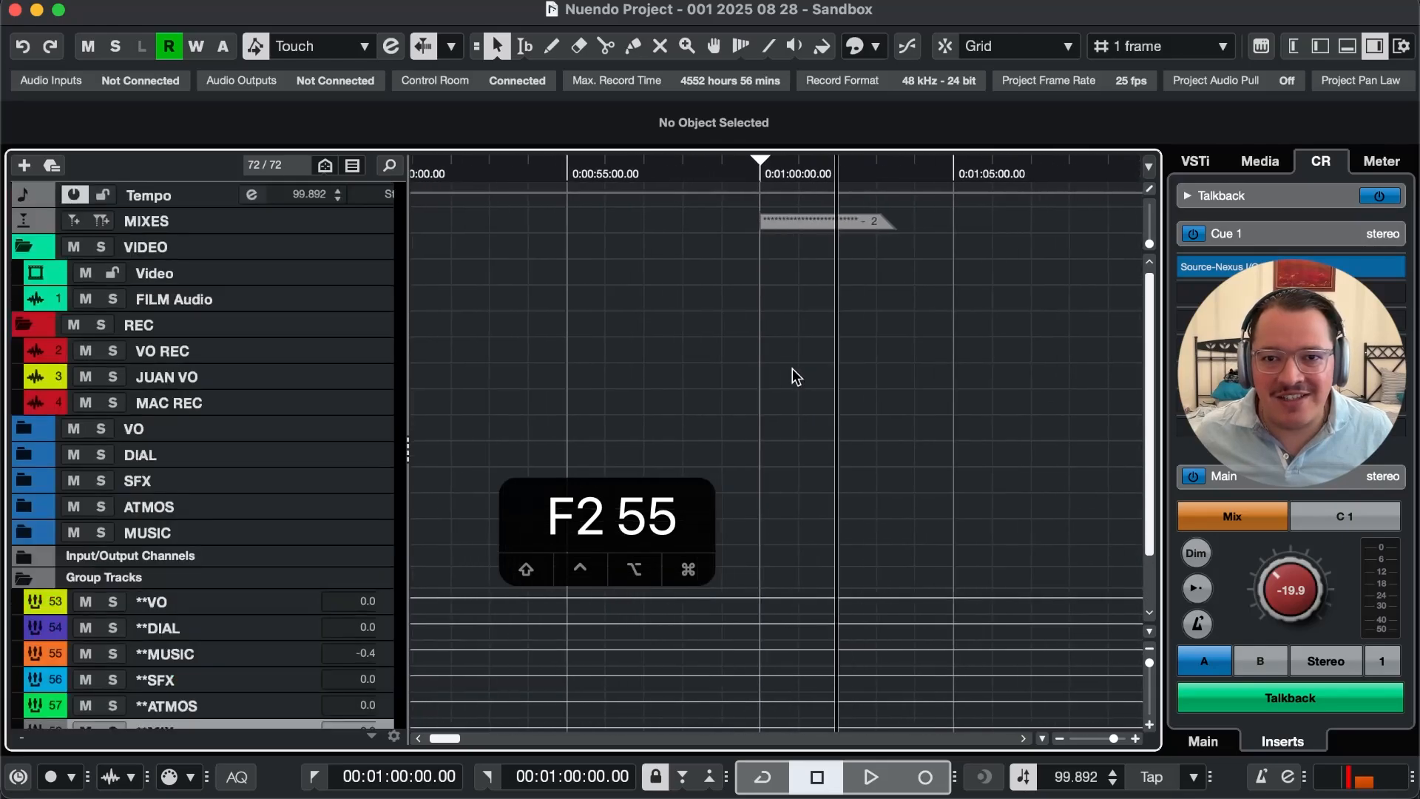
key(r)
key(r)
key(r)
key(r)
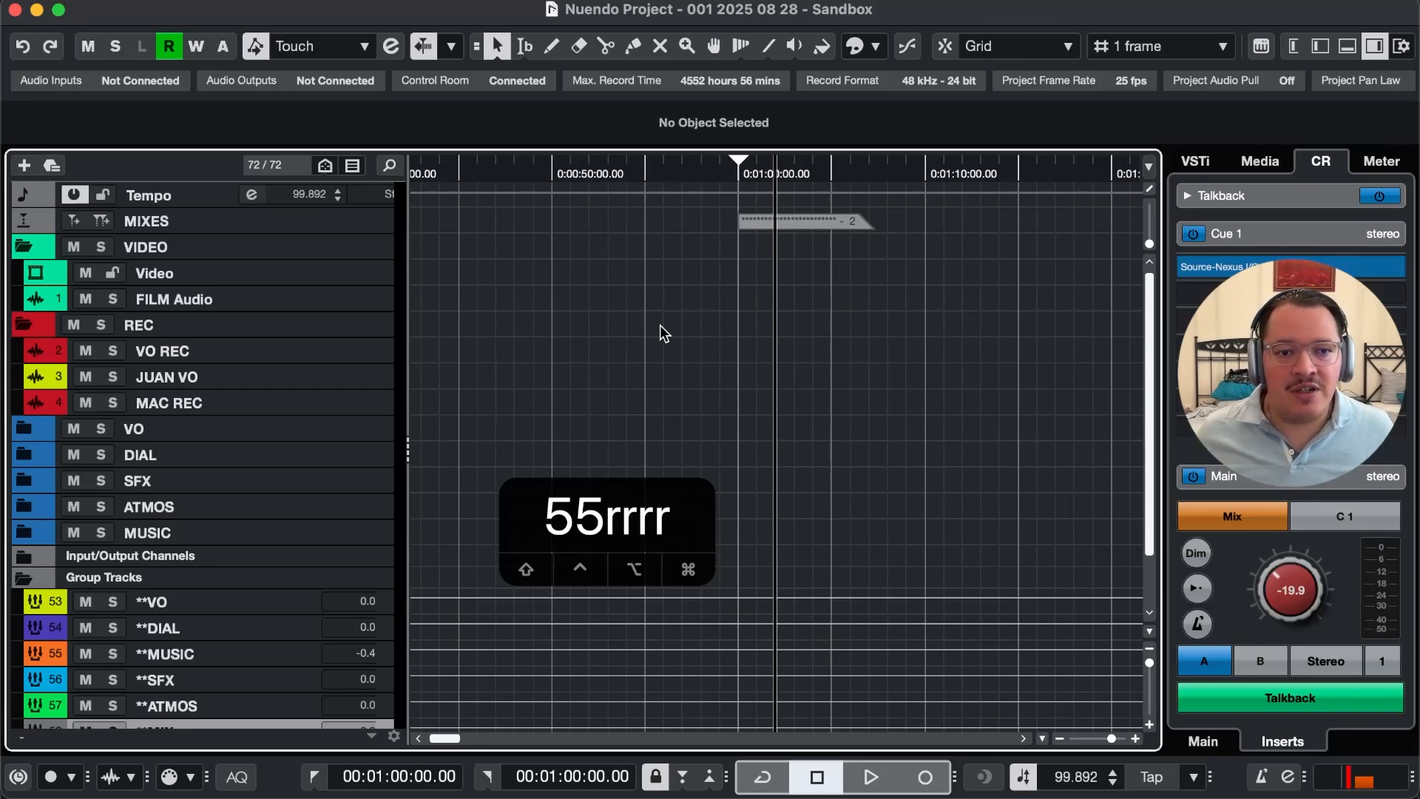
click(1207, 271)
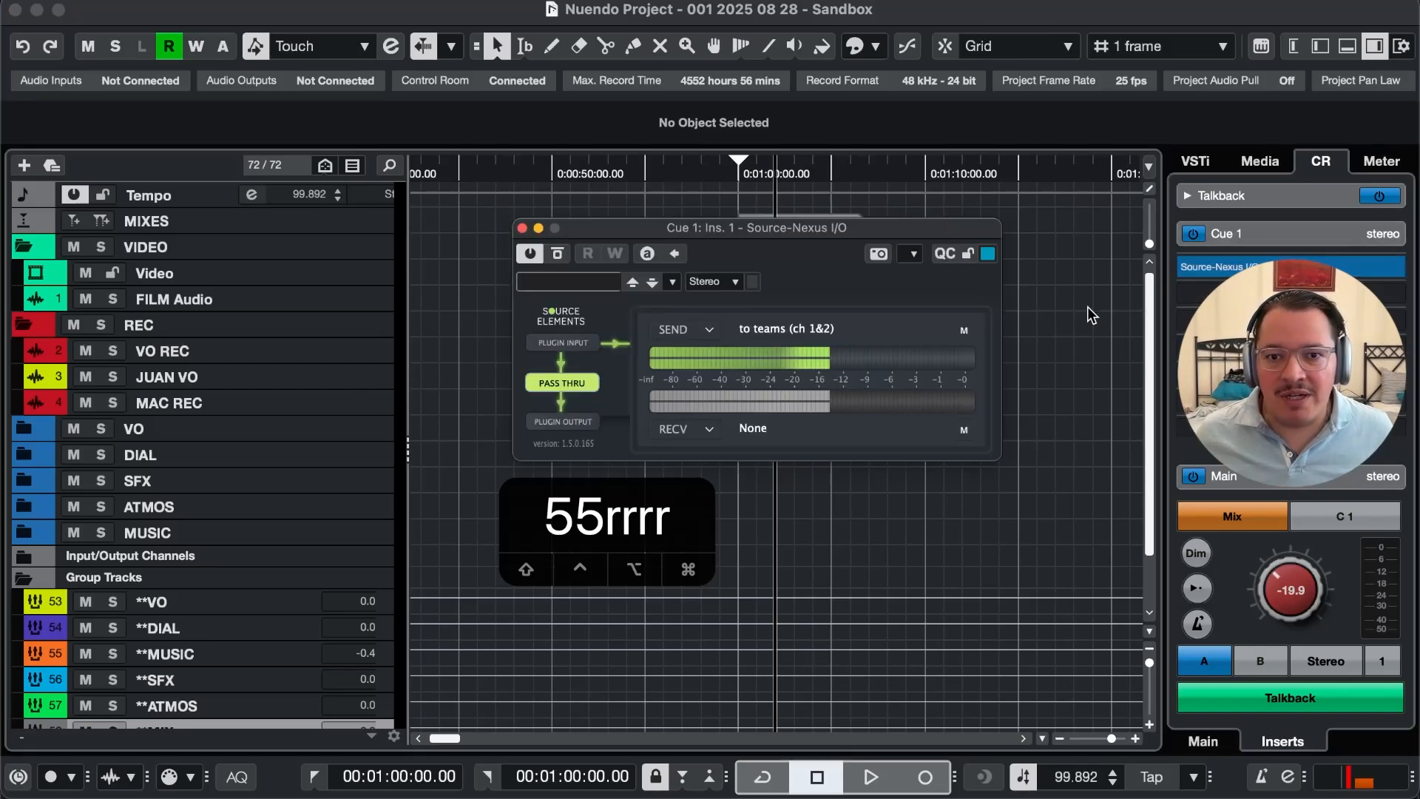